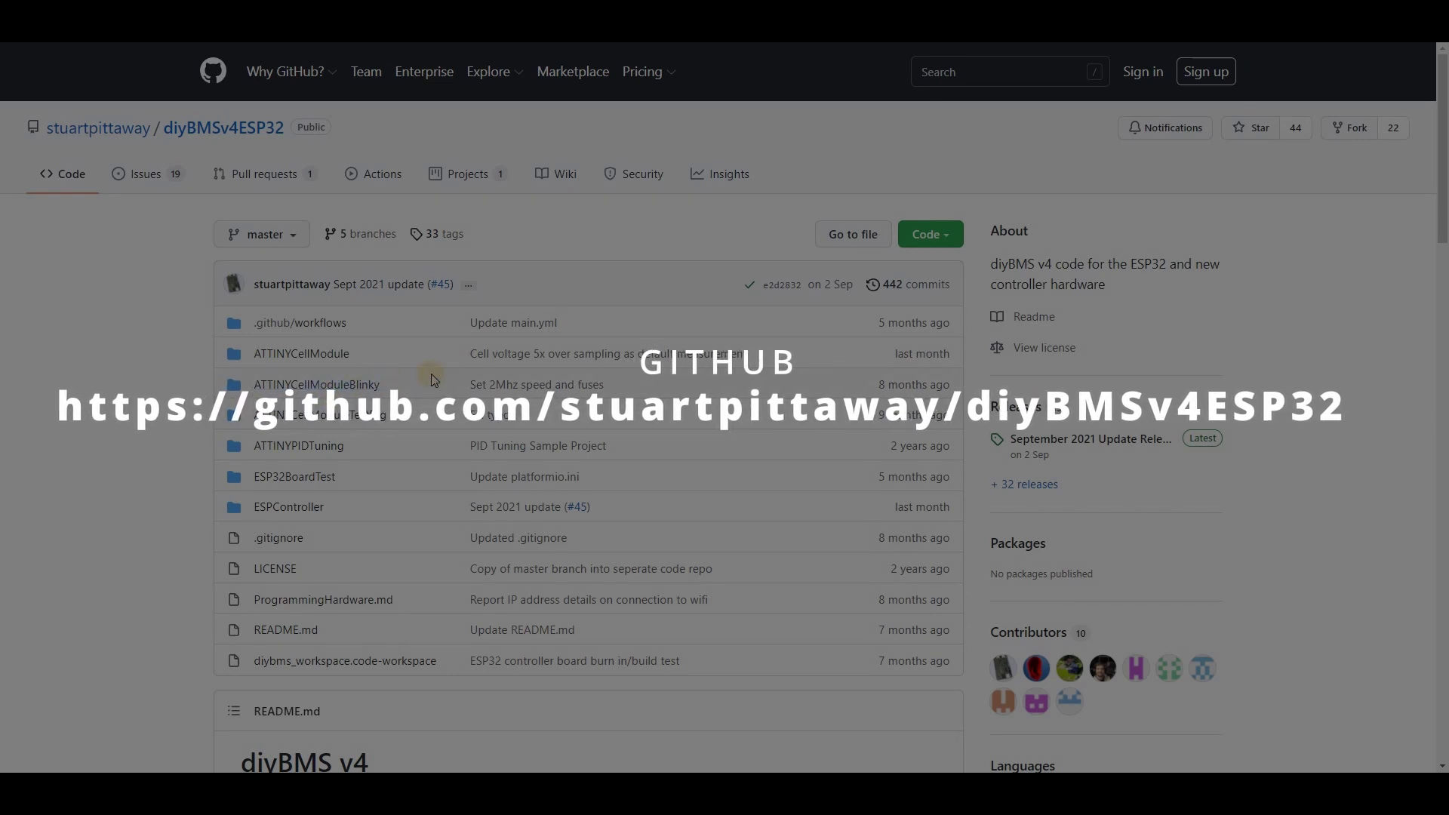
Scroll the diyBMSv4ESP32 README down to the 'How to use the code' section.
scroll(432, 374, "down", 2)
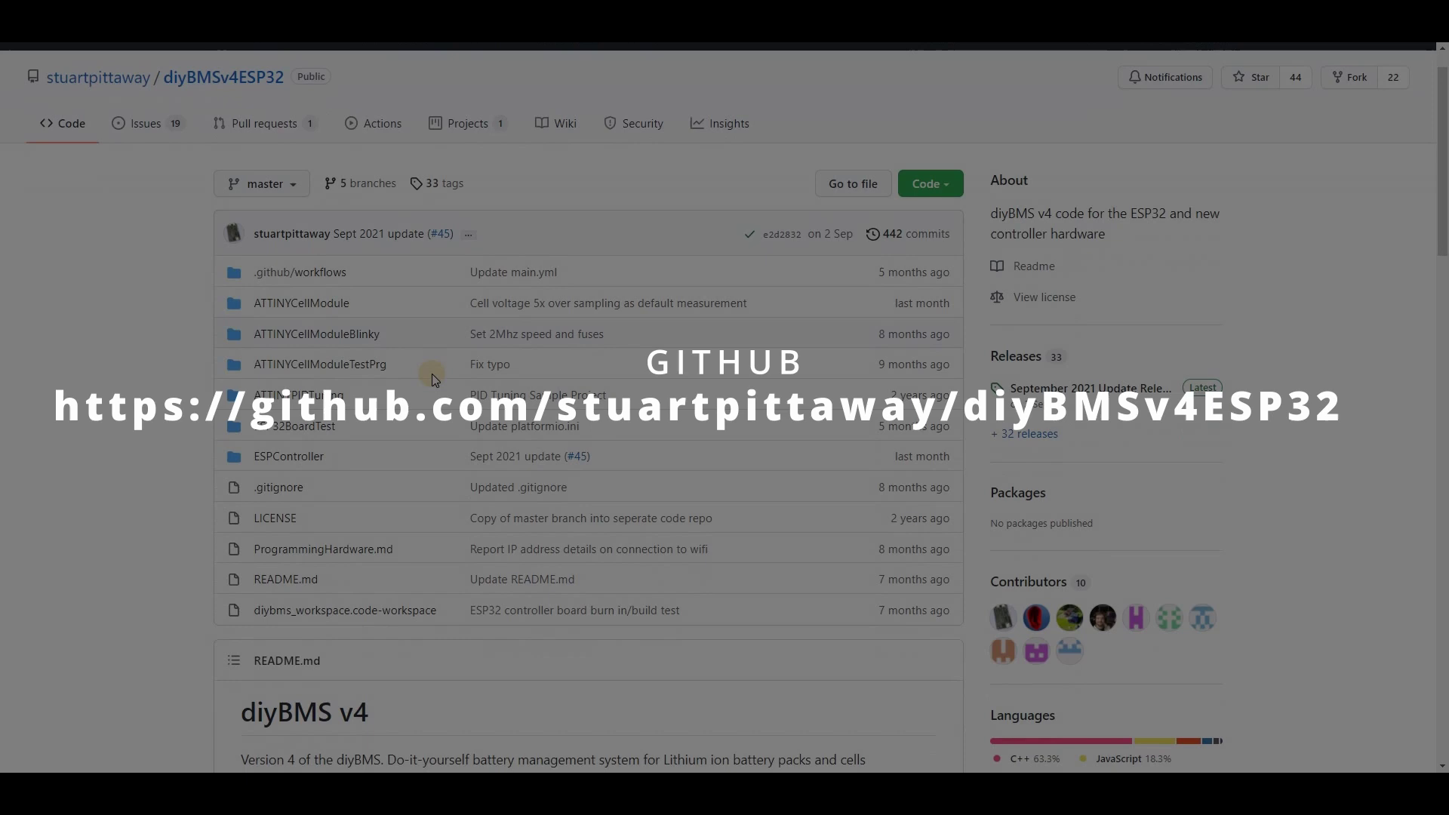
scroll(431, 374, "down", 2)
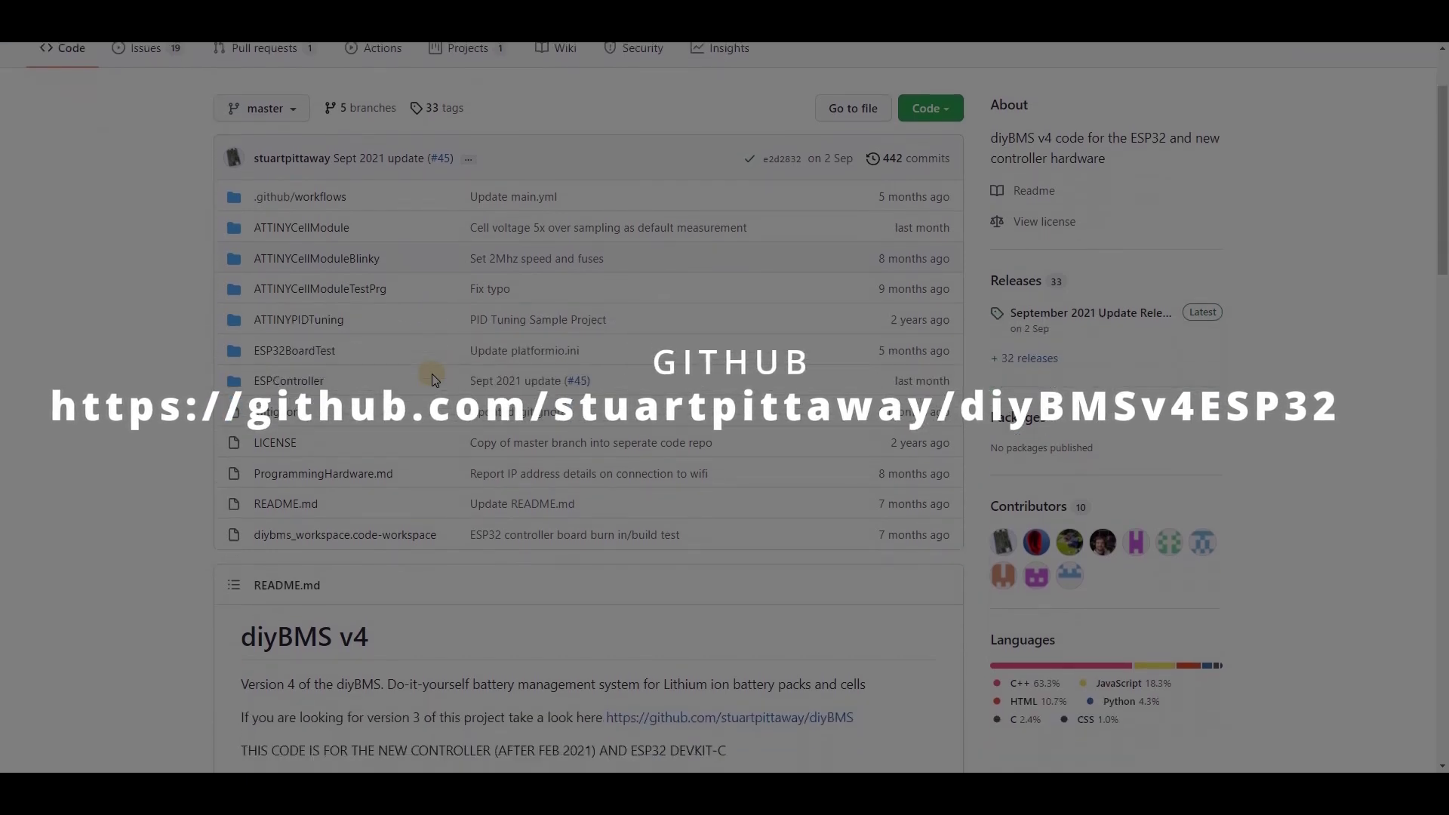
scroll(432, 374, "down", 3)
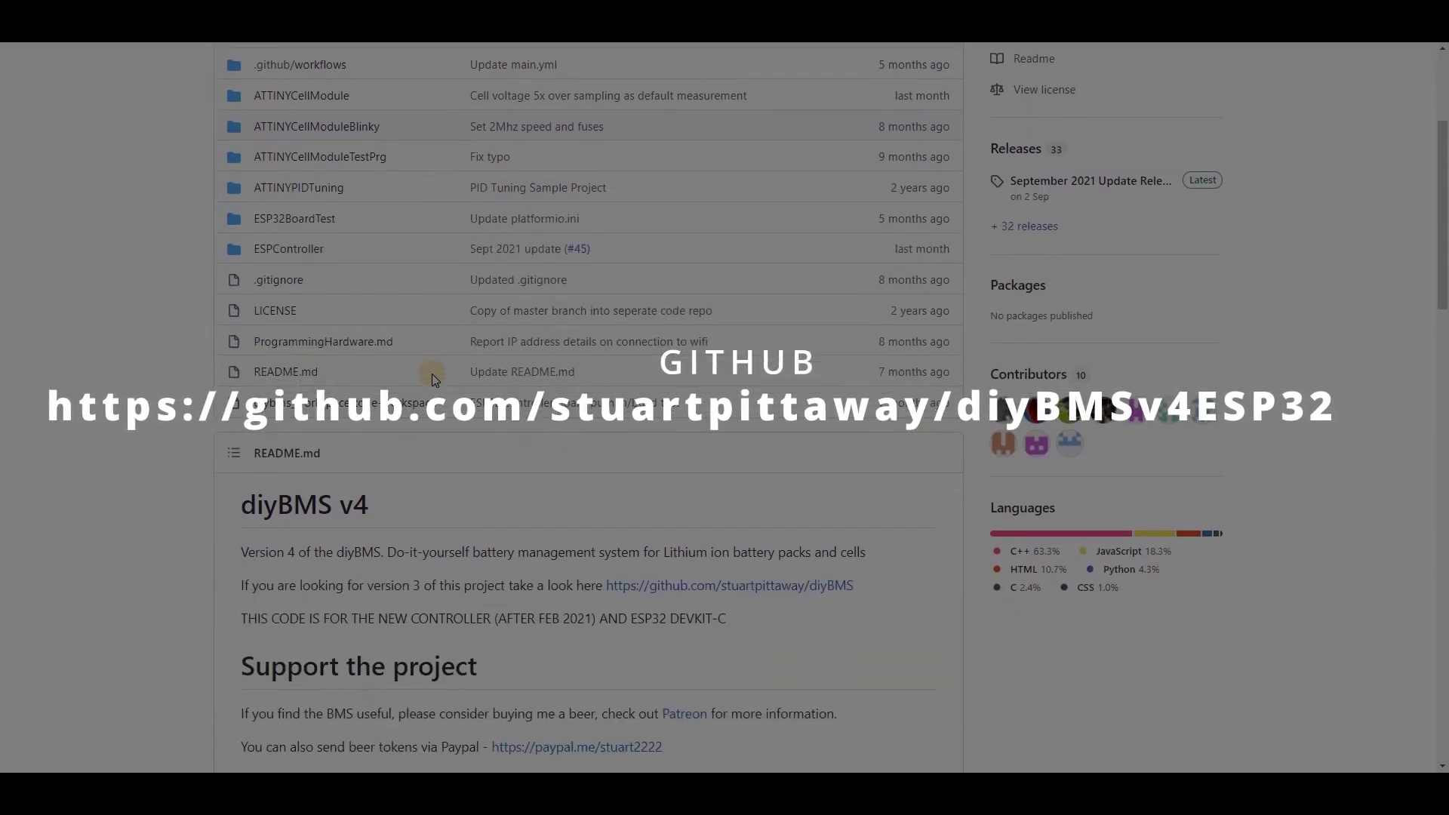
scroll(432, 374, "down", 4)
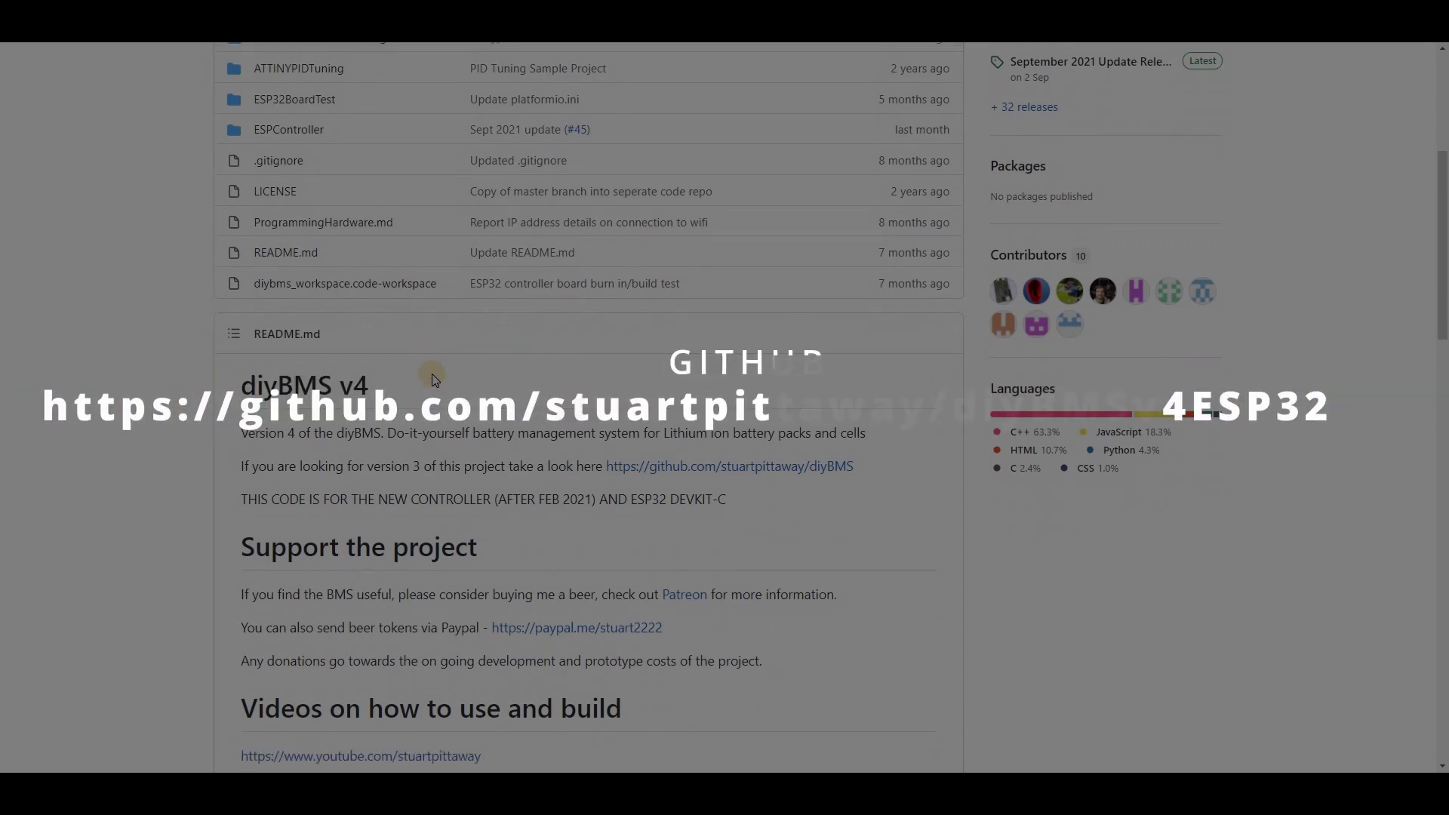
scroll(432, 373, "down", 5)
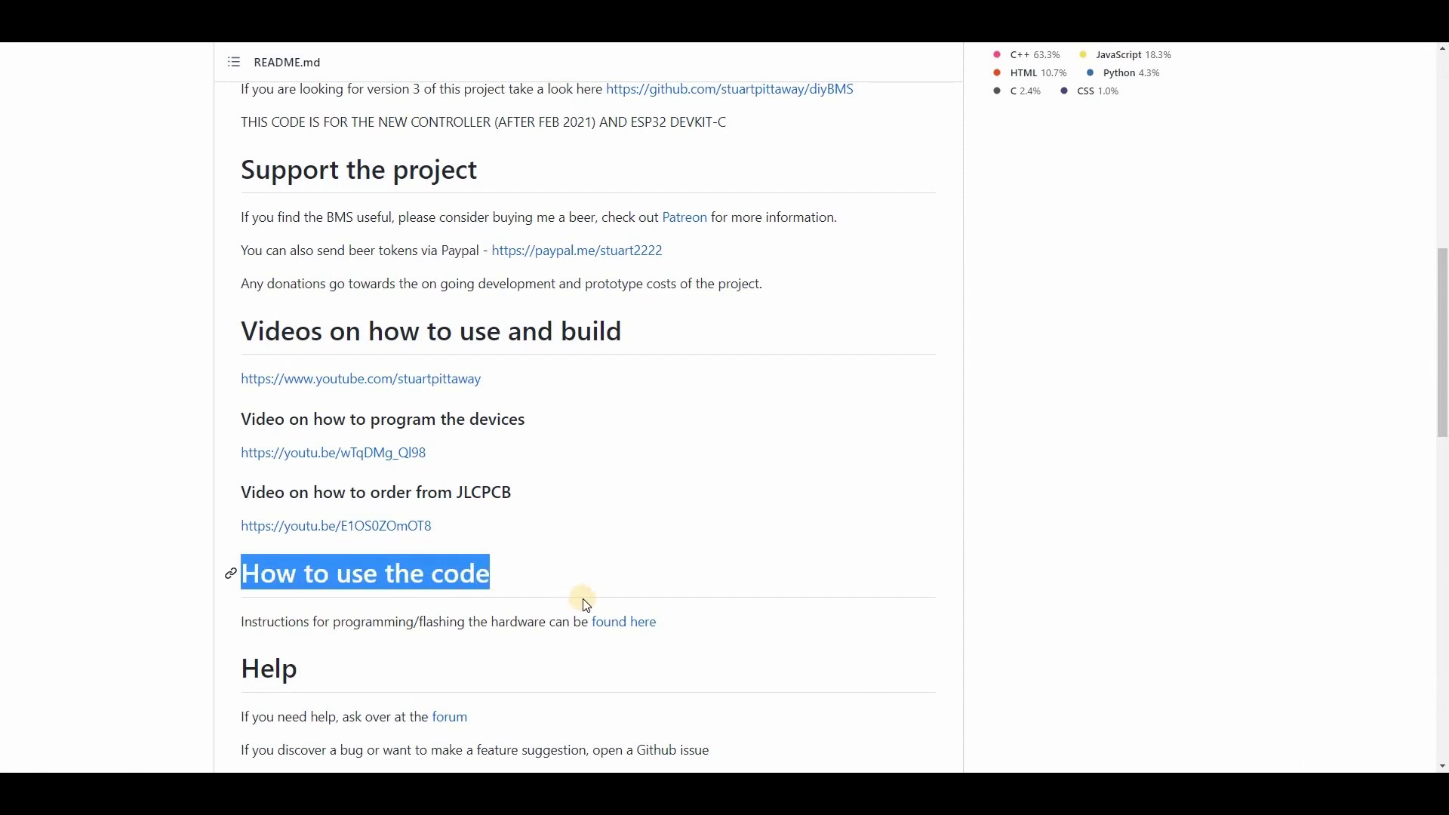
Open the ProgrammingHardware guide via 'found here' and scroll to the Code steps.
left_click(563, 589)
scroll(597, 513, "down", 2)
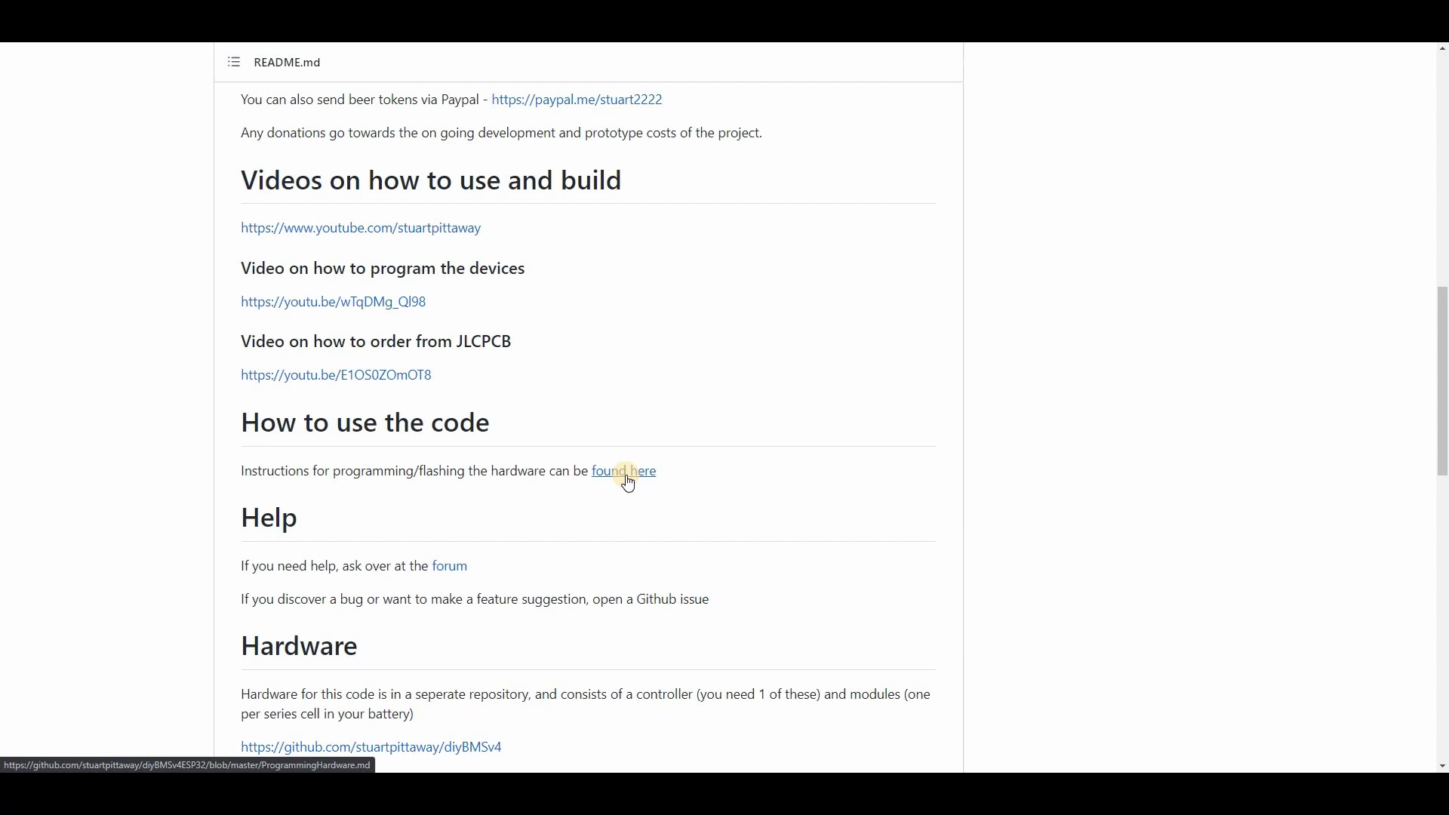
left_click(628, 474)
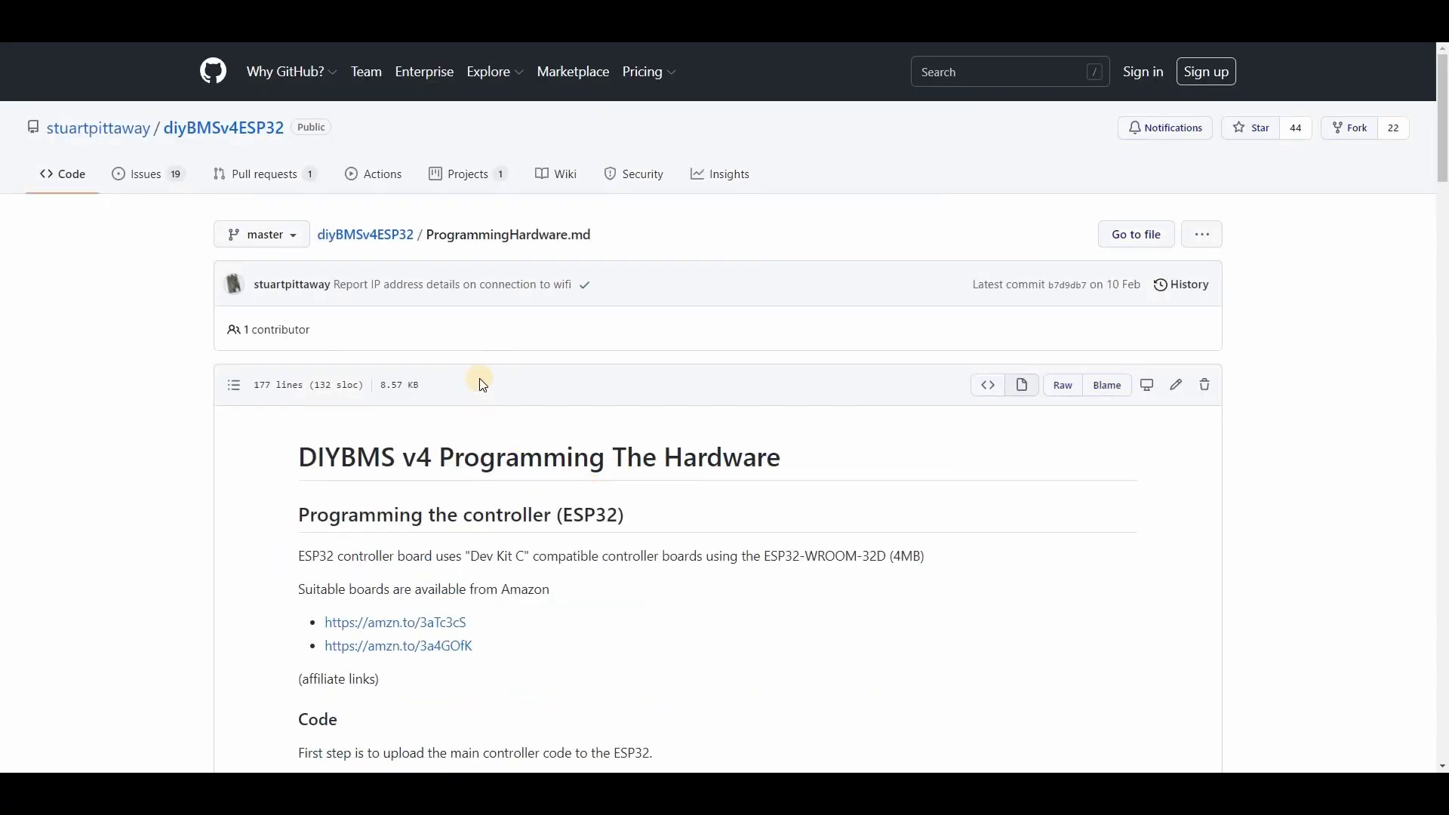
scroll(483, 385, "down", 4)
scroll(483, 385, "down", 4)
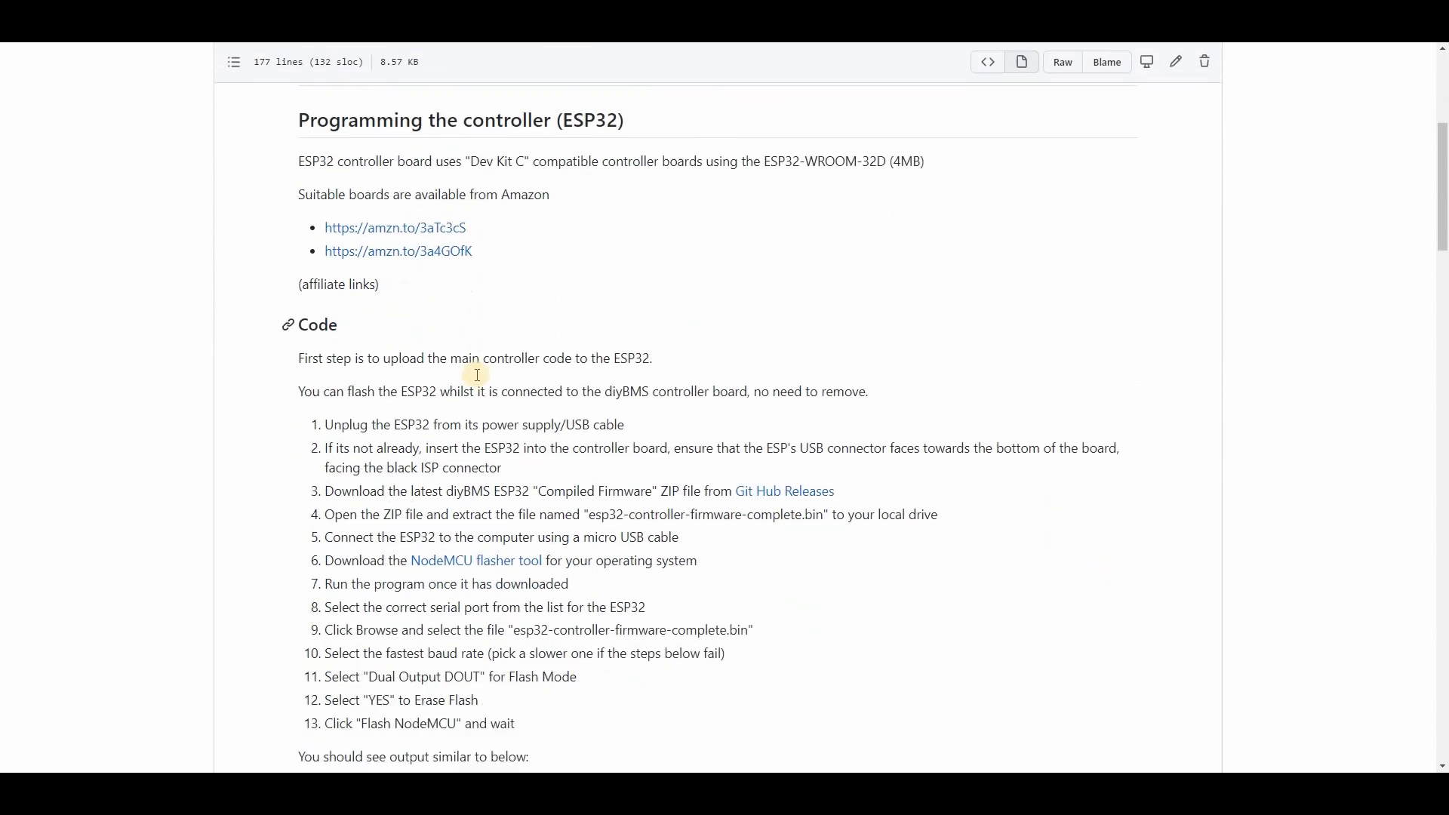
Highlight the thirteen ESP32 flashing steps, then go to the NodeMCU PyFlasher releases page.
left_click_drag(326, 216, 560, 527)
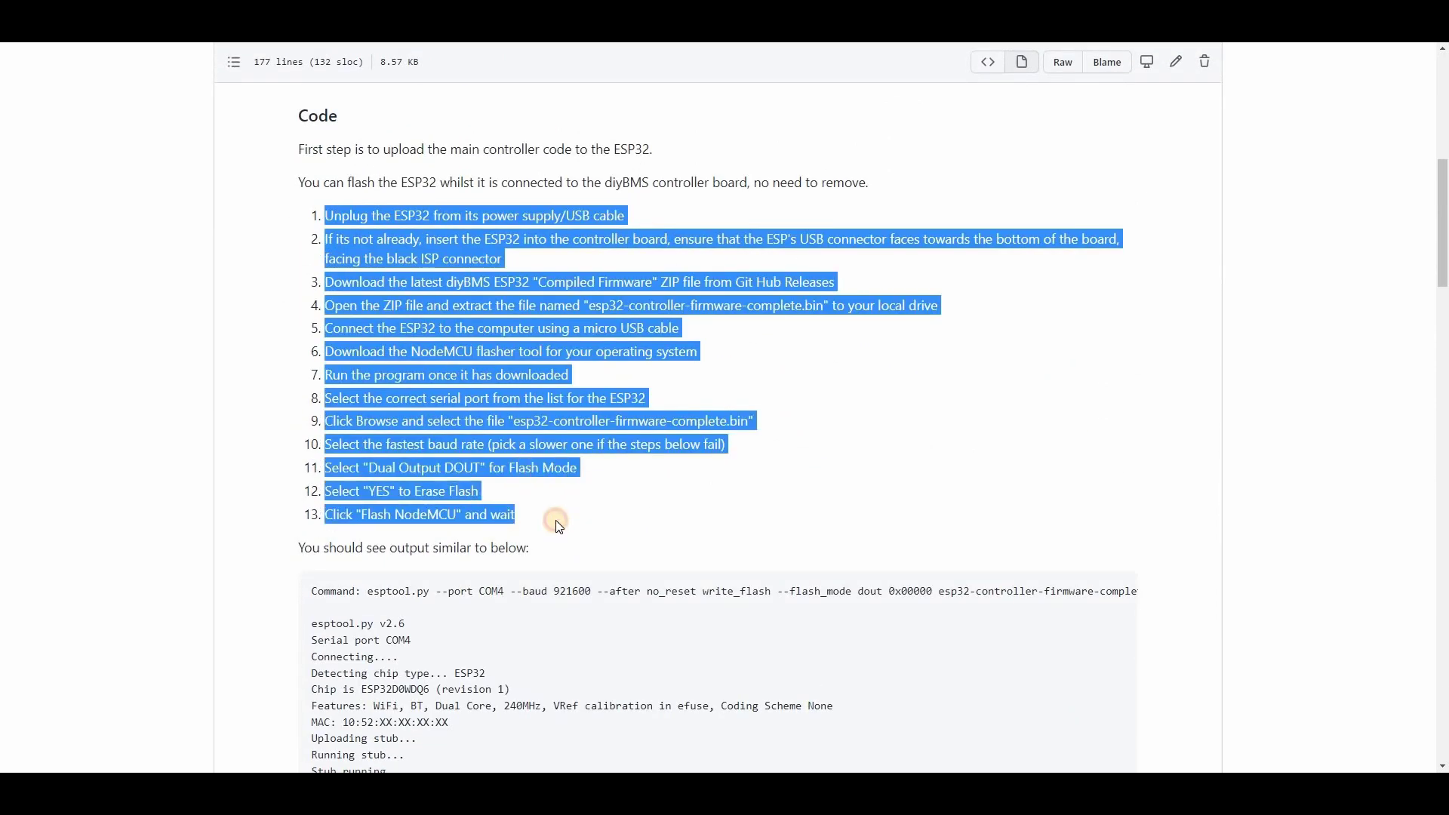
left_click(568, 504)
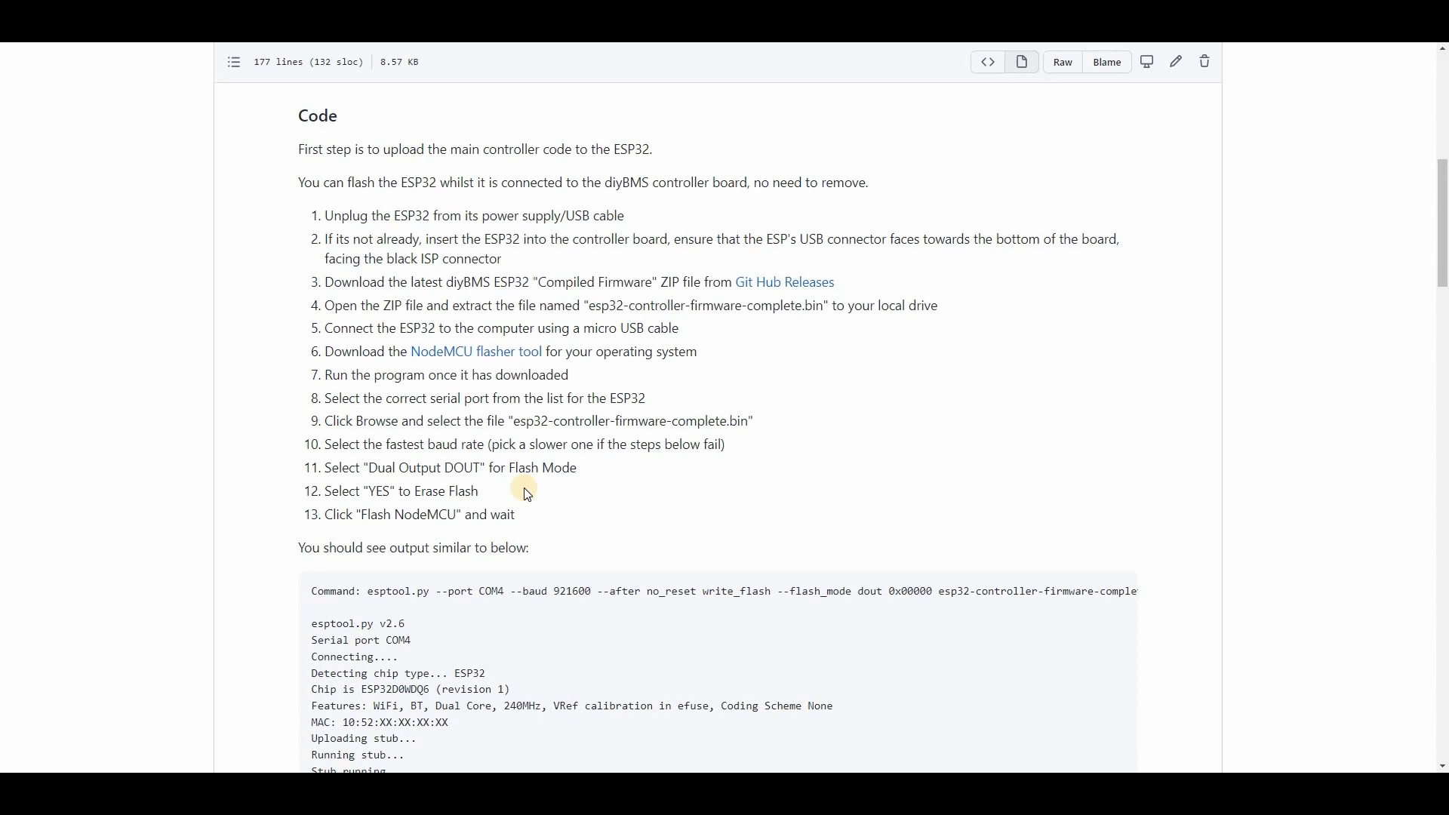
left_click(453, 355)
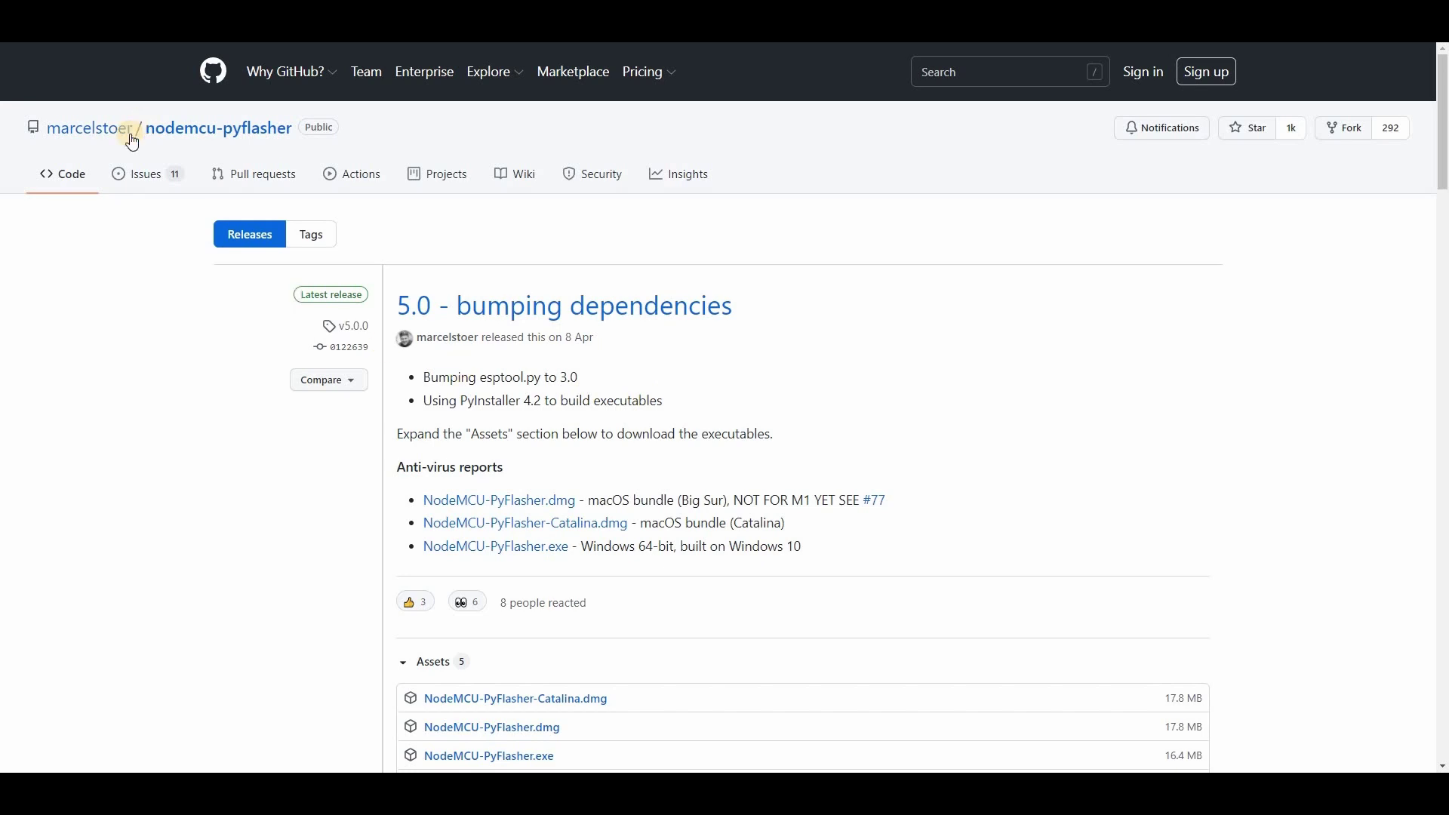
Go back to the flashing guide and highlight the example esptool command line.
right_click(178, 309)
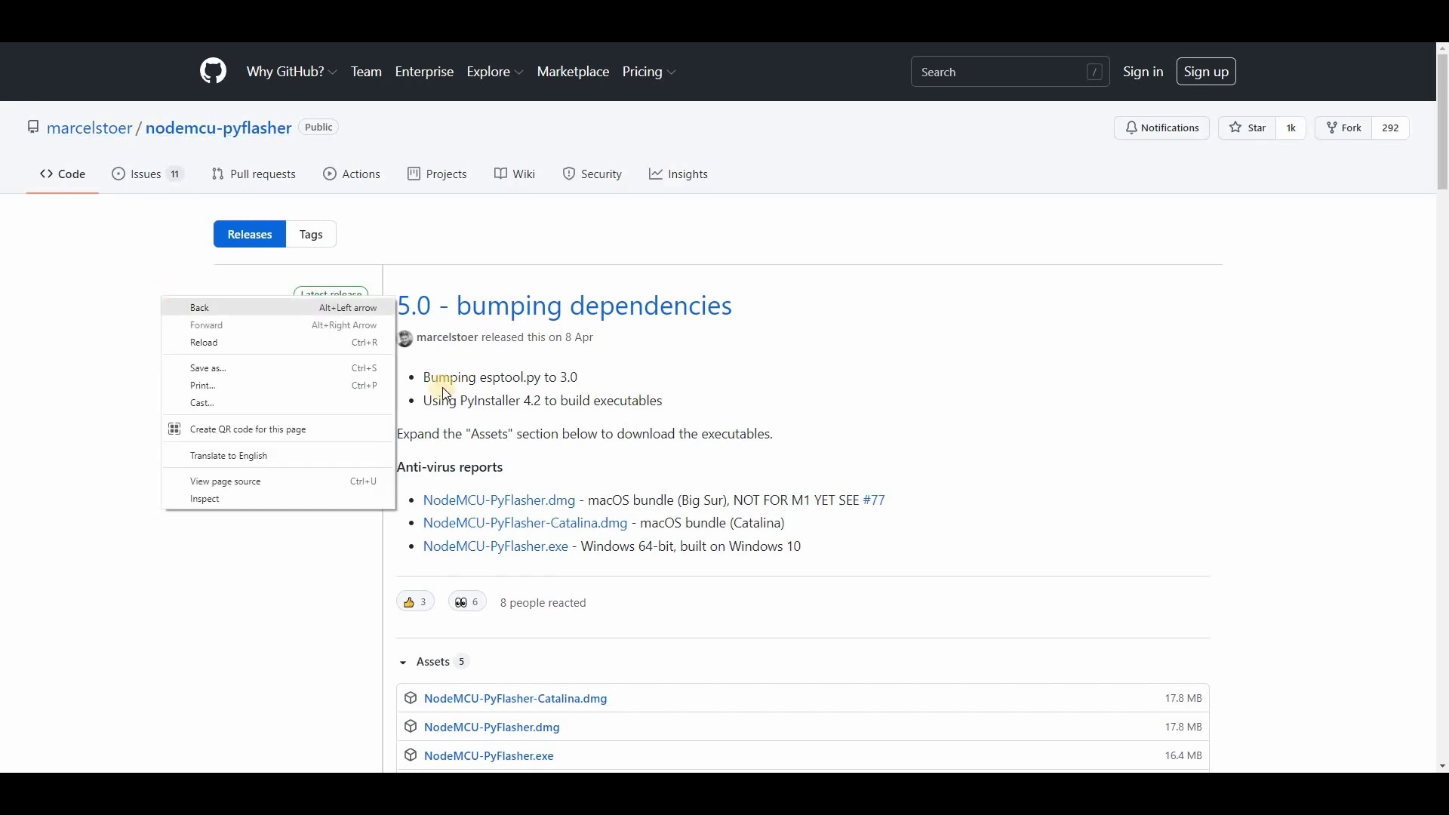
left_click(192, 308)
scroll(485, 448, "down", 1)
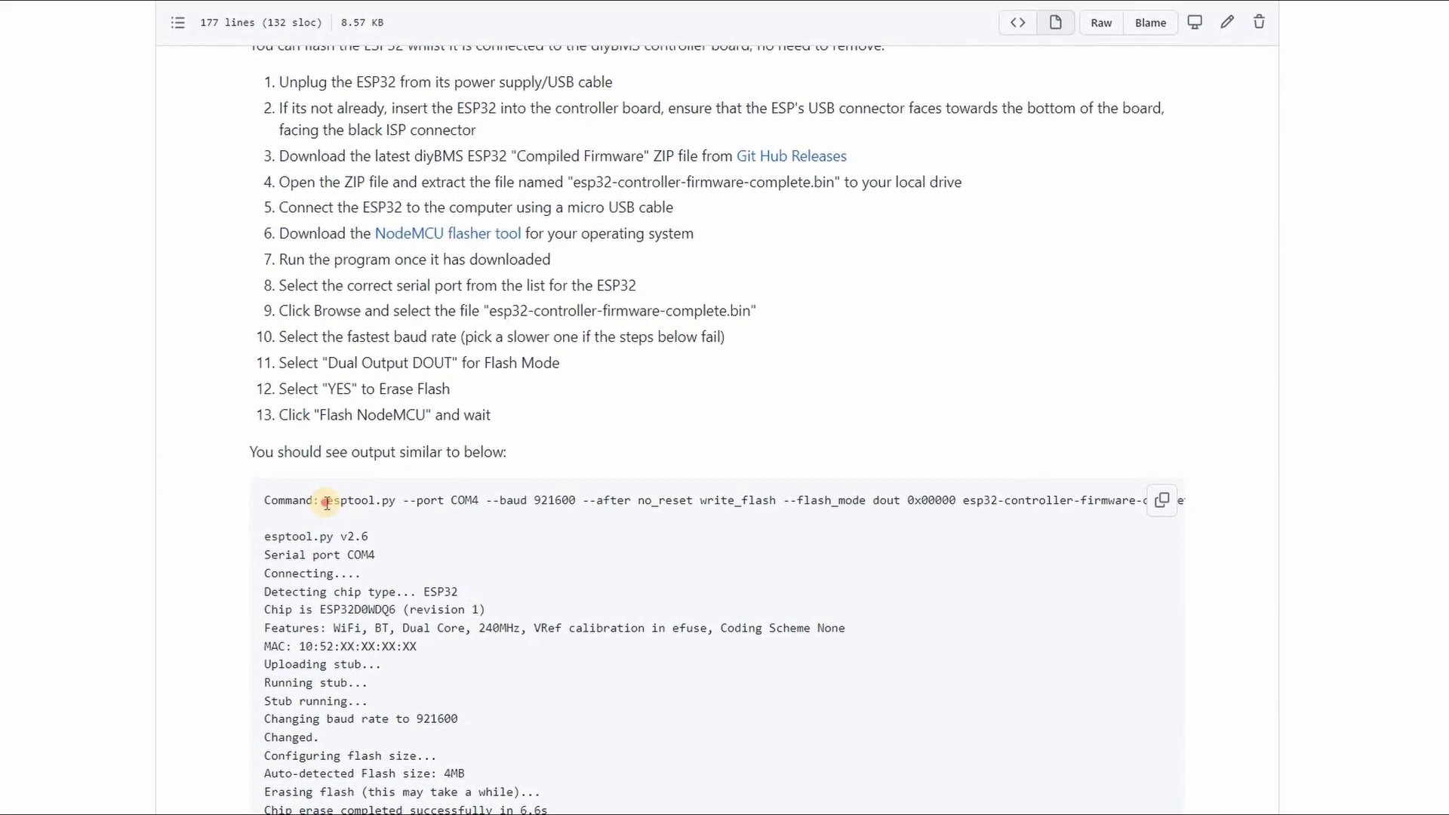
left_click_drag(330, 502, 433, 502)
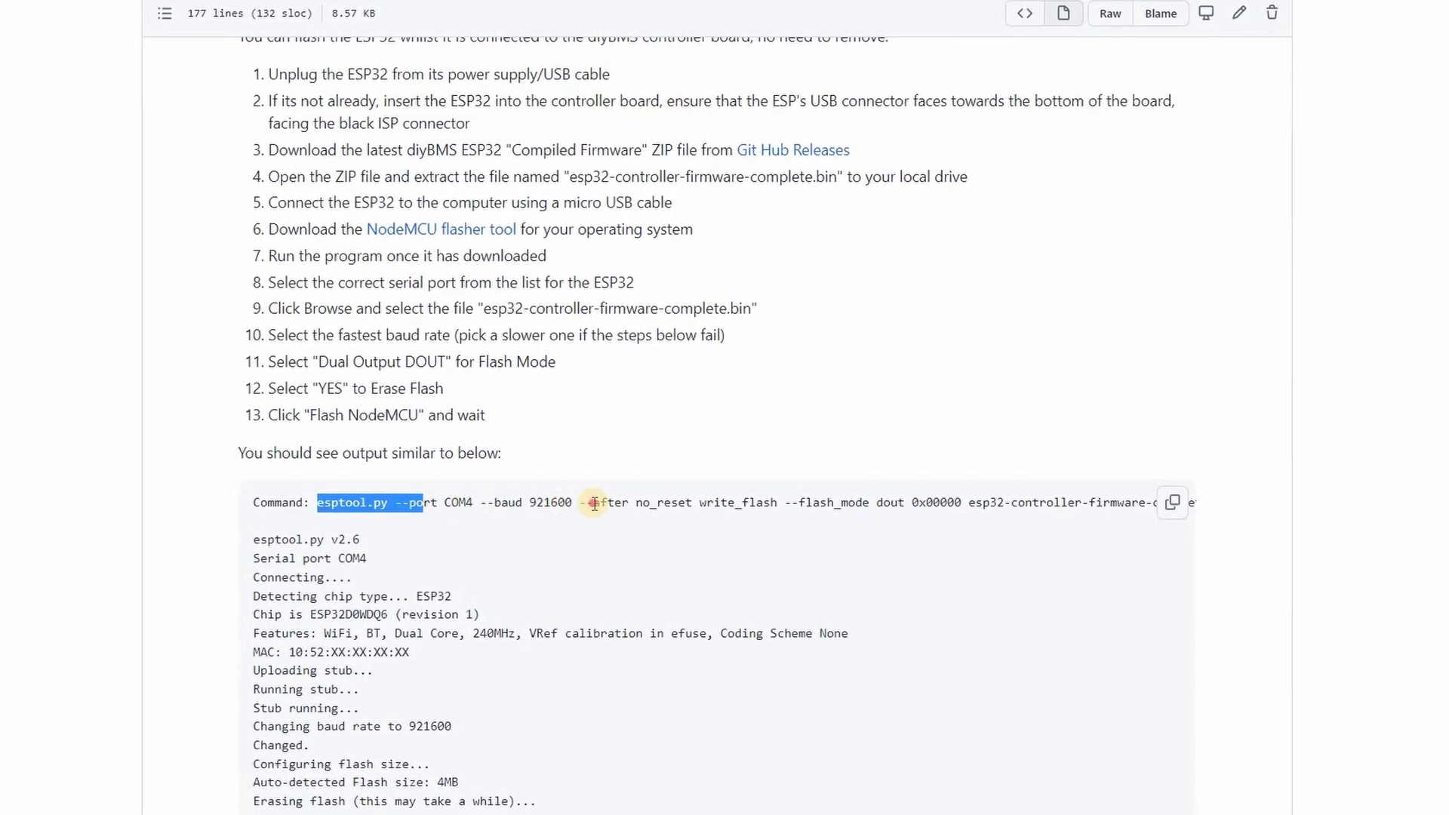
left_click_drag(594, 503, 1070, 497)
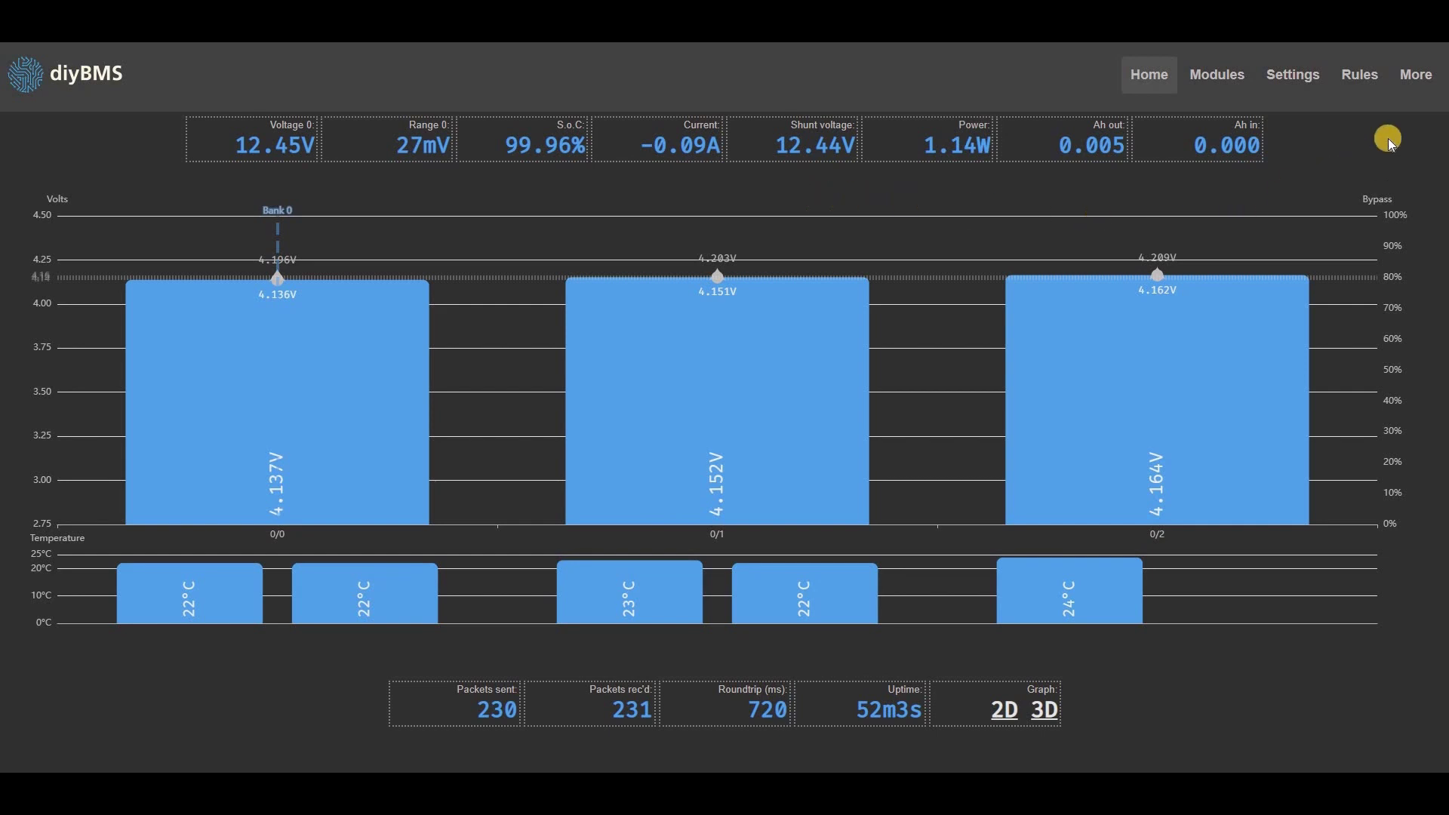
Open the Victron CANBUS BMS page from the More menu.
left_click(1419, 79)
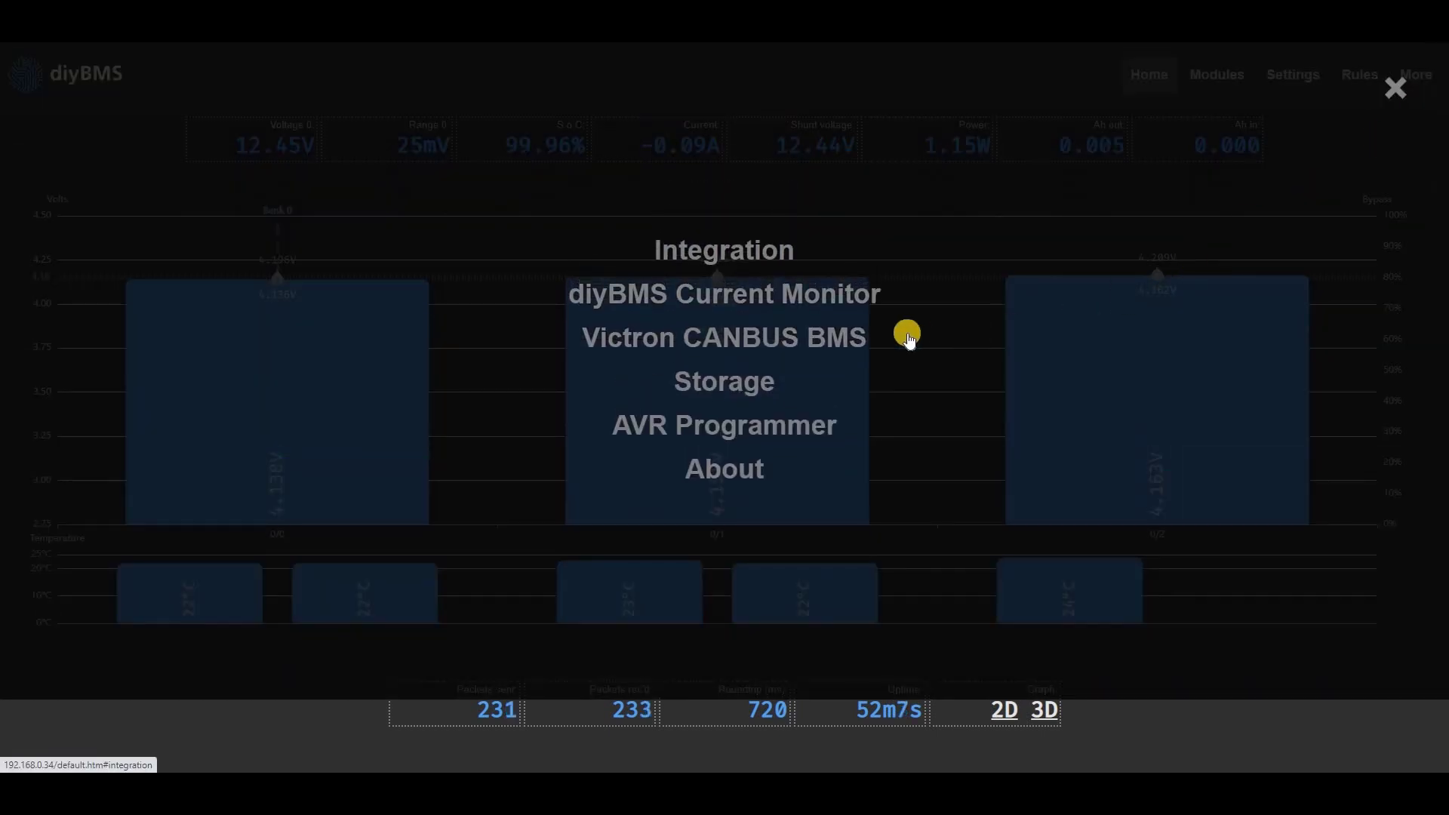
left_click(731, 341)
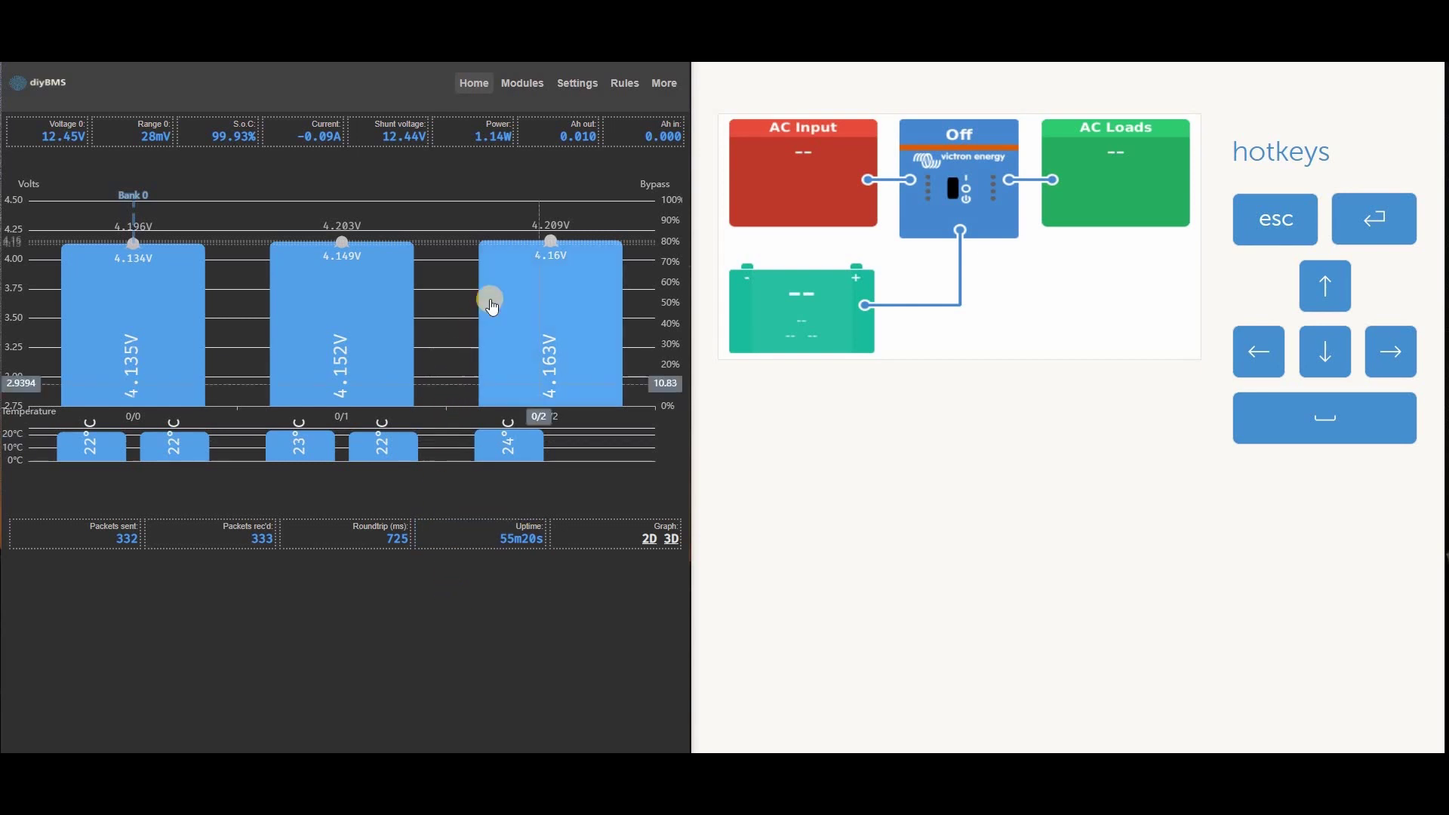
Enable and save CANBUS BMS communication to Victron, then highlight the experimental-stage warning.
left_click(664, 83)
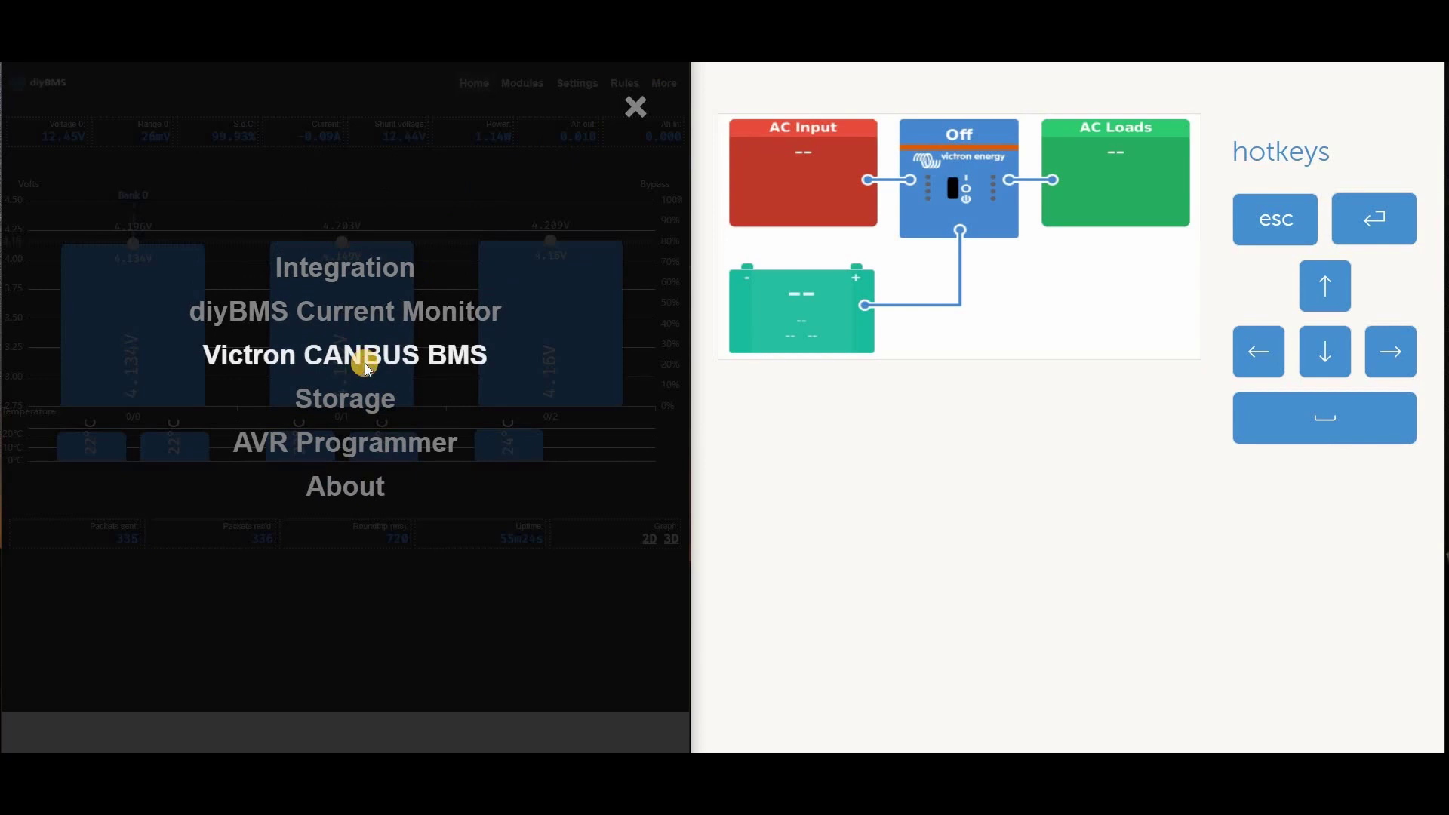
left_click(368, 369)
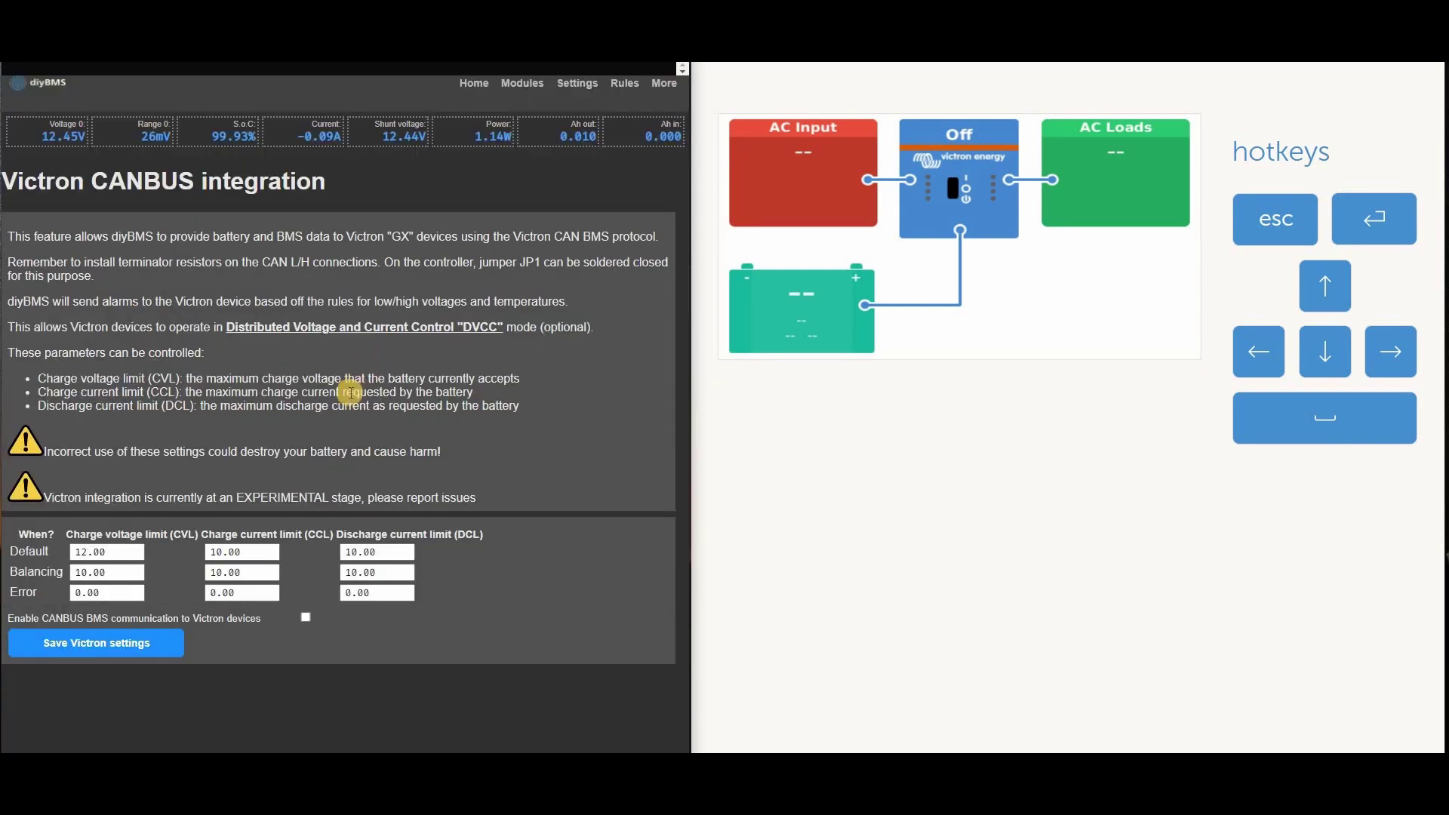
left_click(307, 617)
left_click(151, 644)
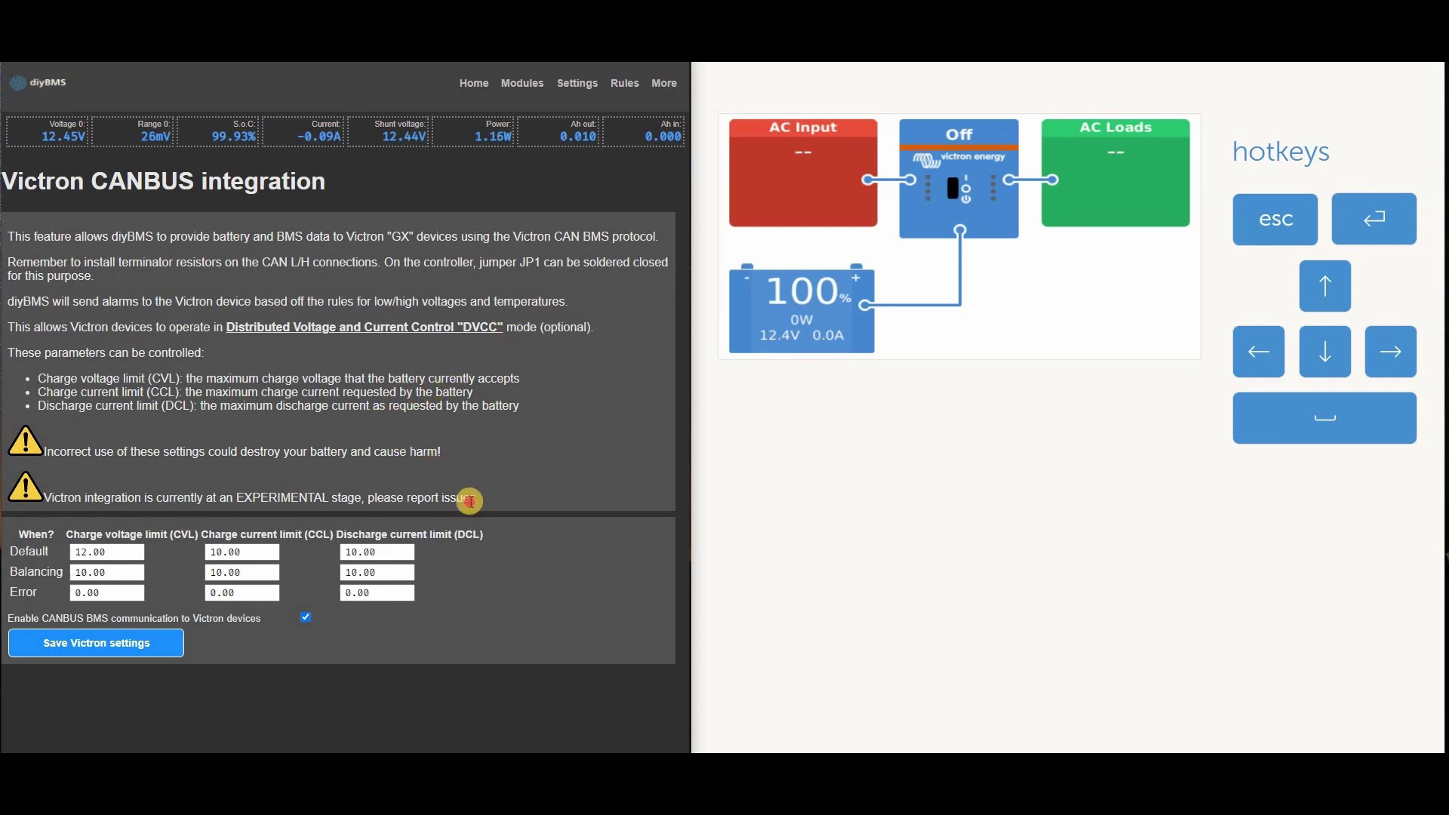
left_click_drag(469, 500, 90, 516)
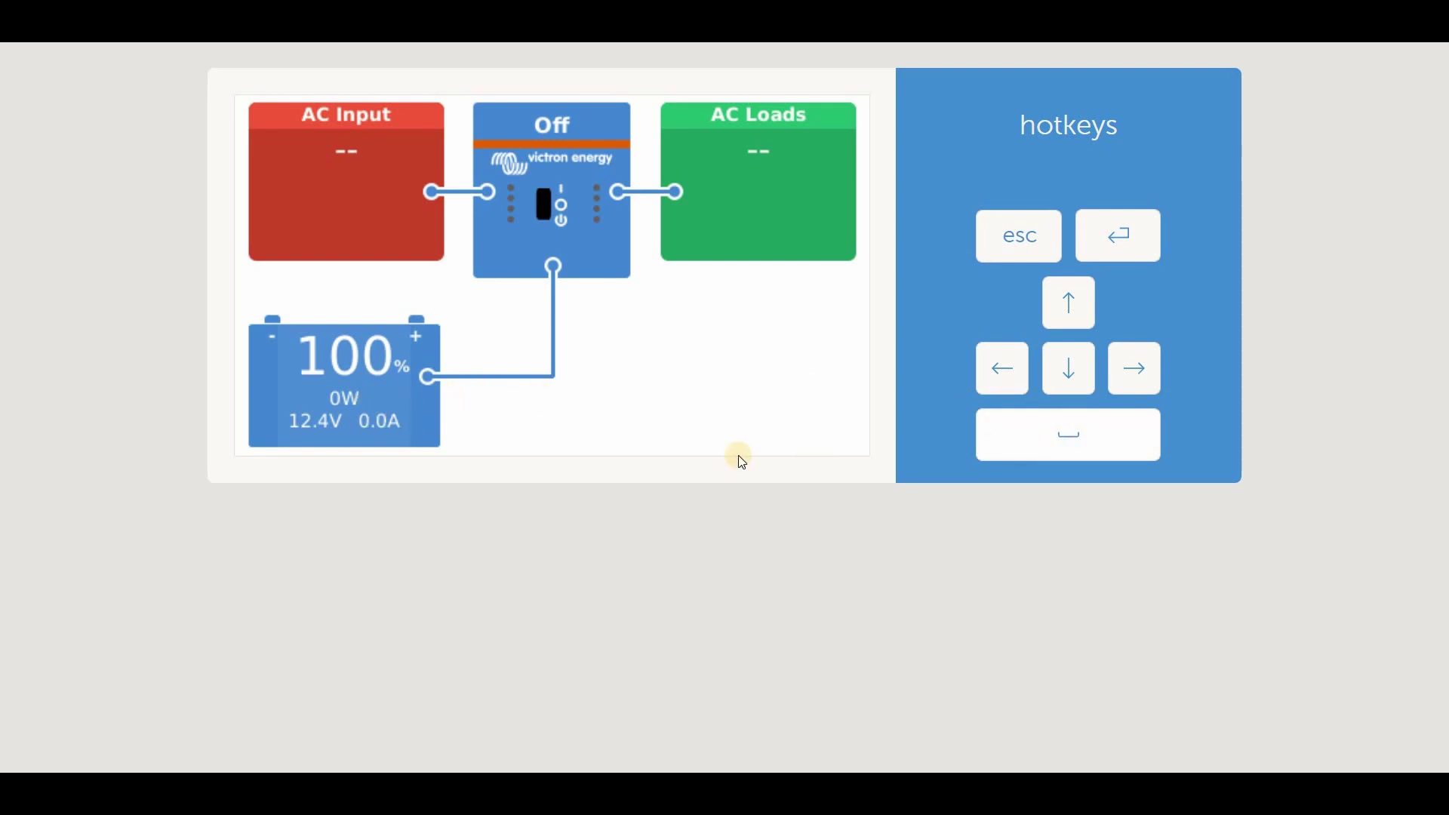
Open the Remote Console device list and go to the DIYBMS battery page.
left_click(727, 443)
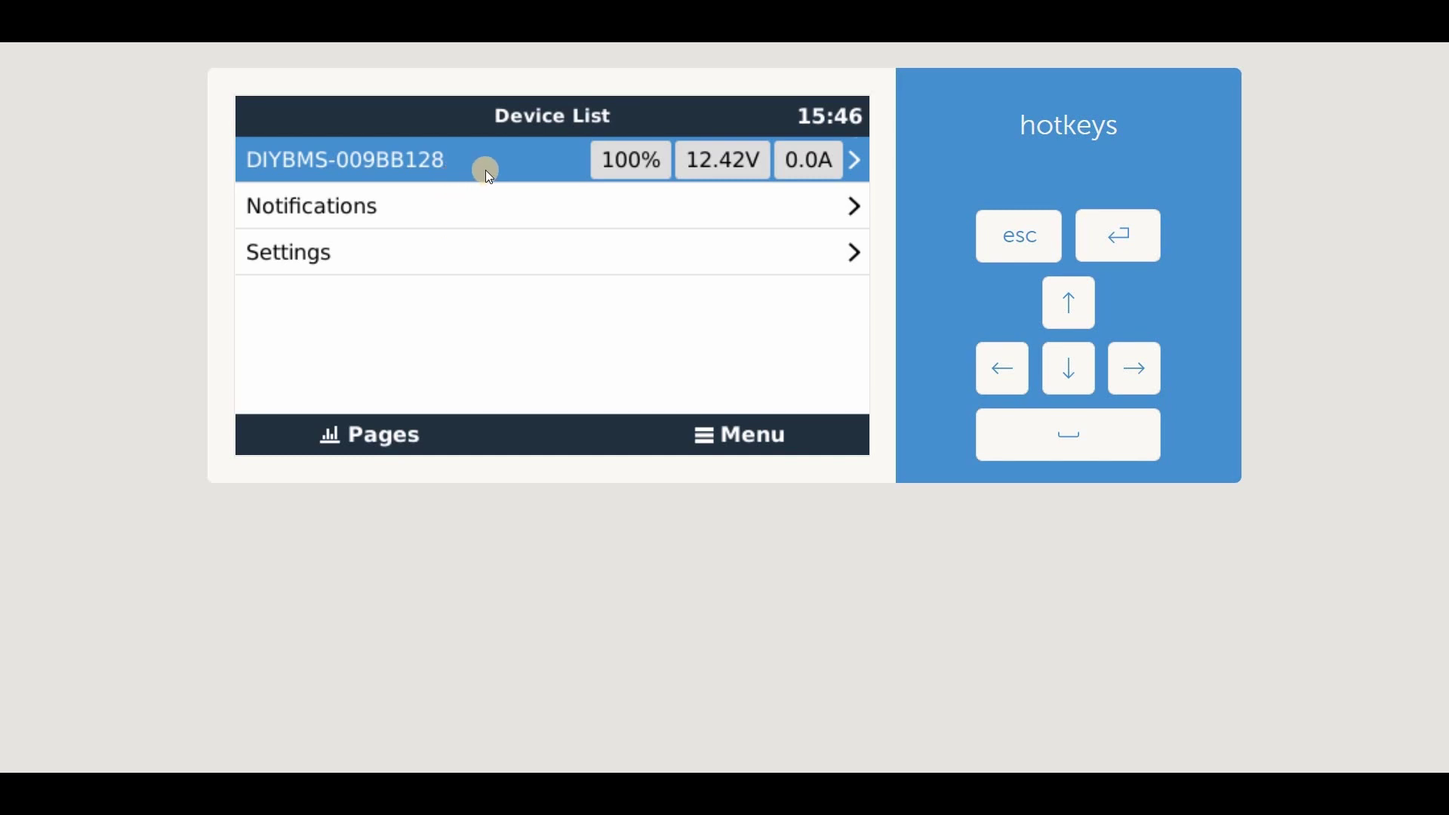
left_click(857, 166)
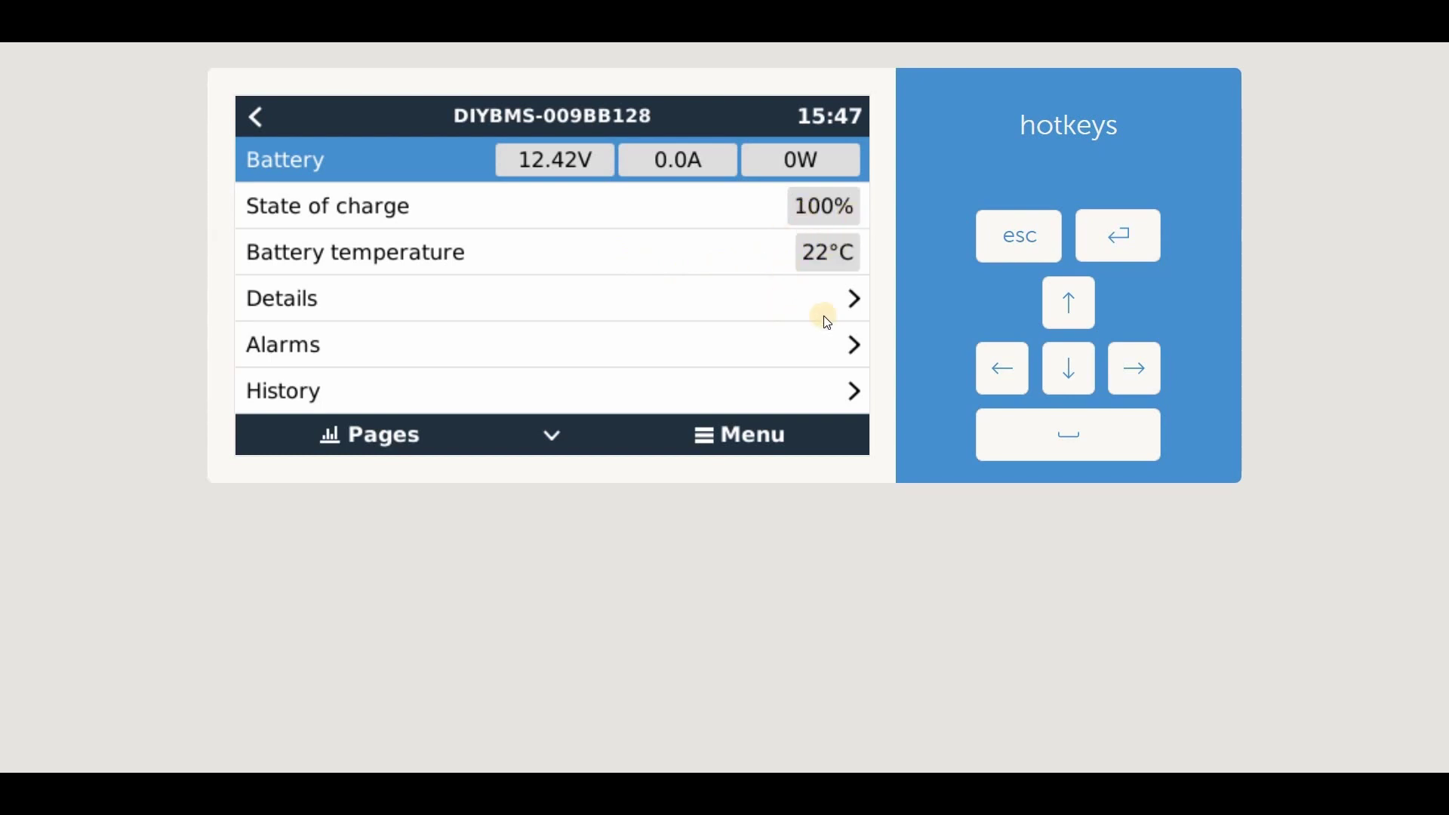
scroll(856, 305, "down", 3)
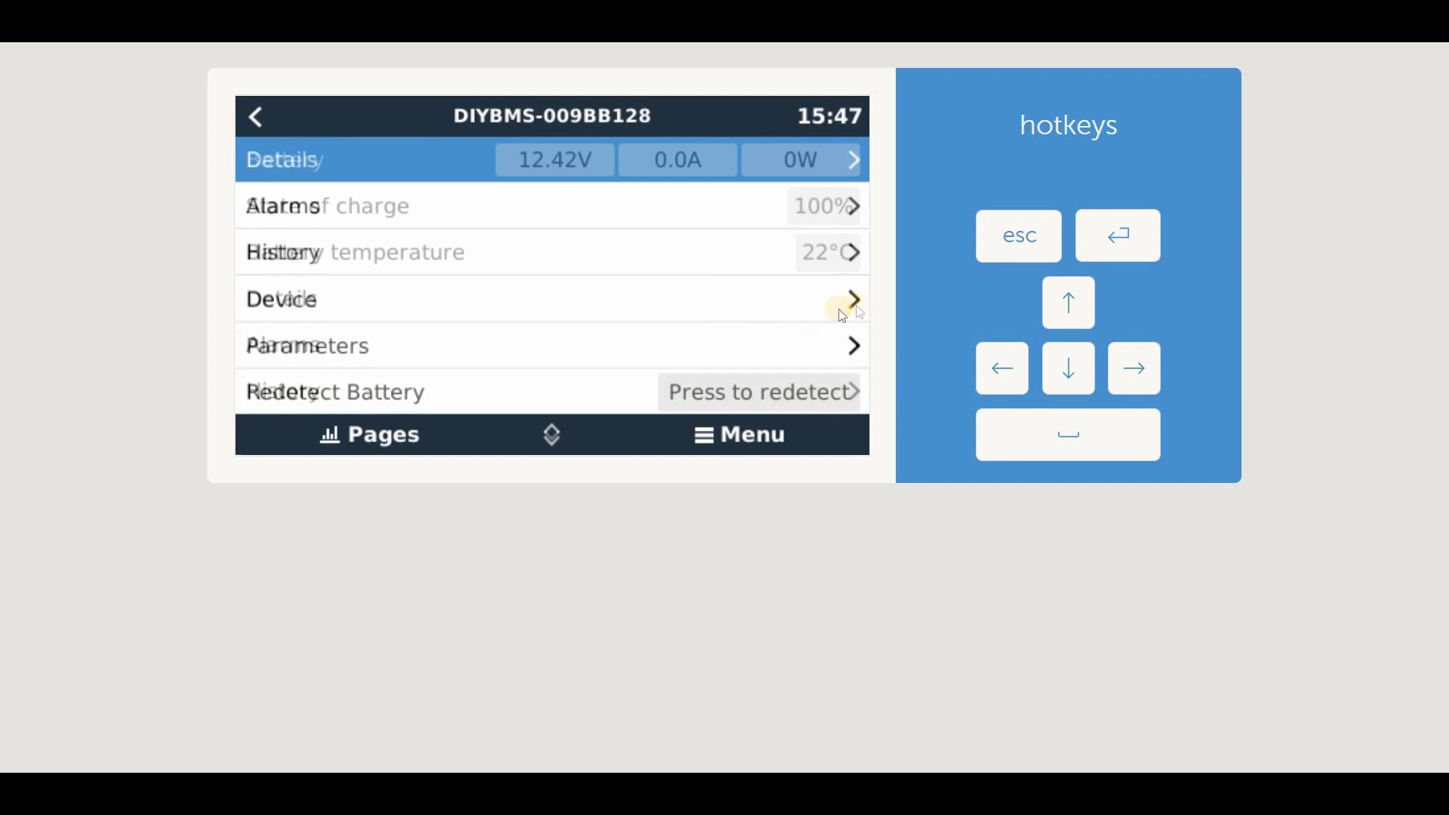
left_click(838, 308)
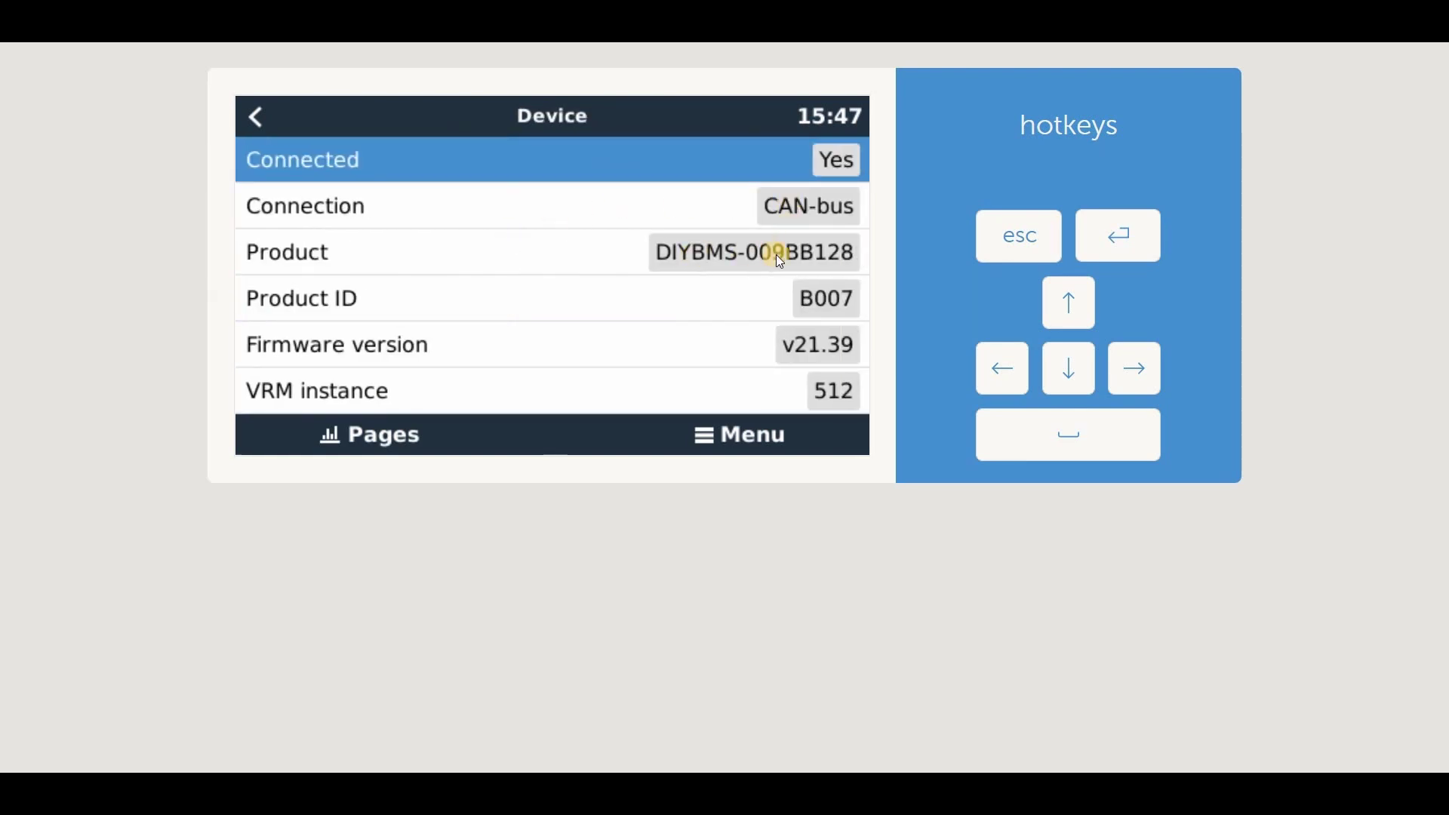
key("Escape")
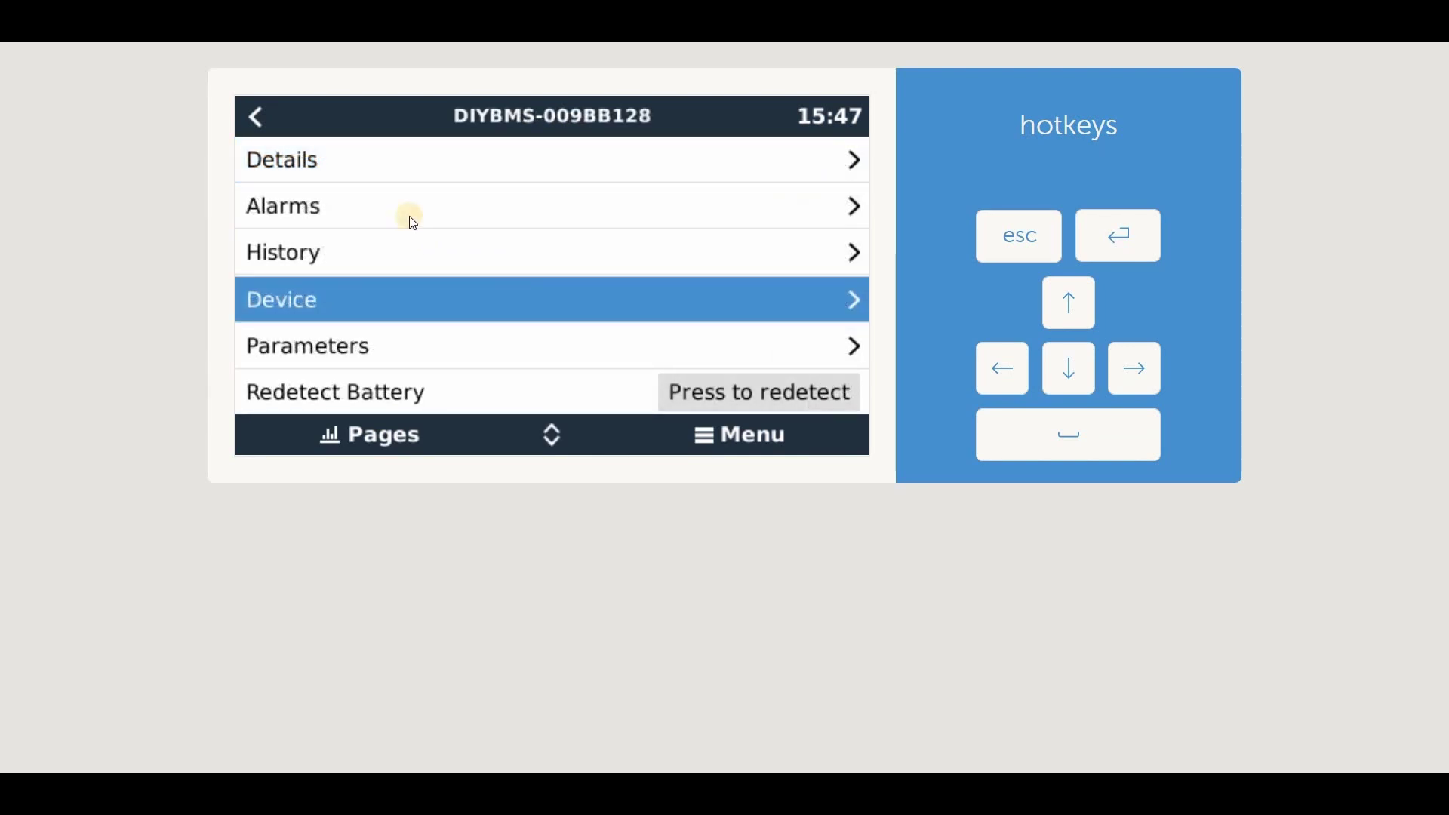
left_click(412, 217)
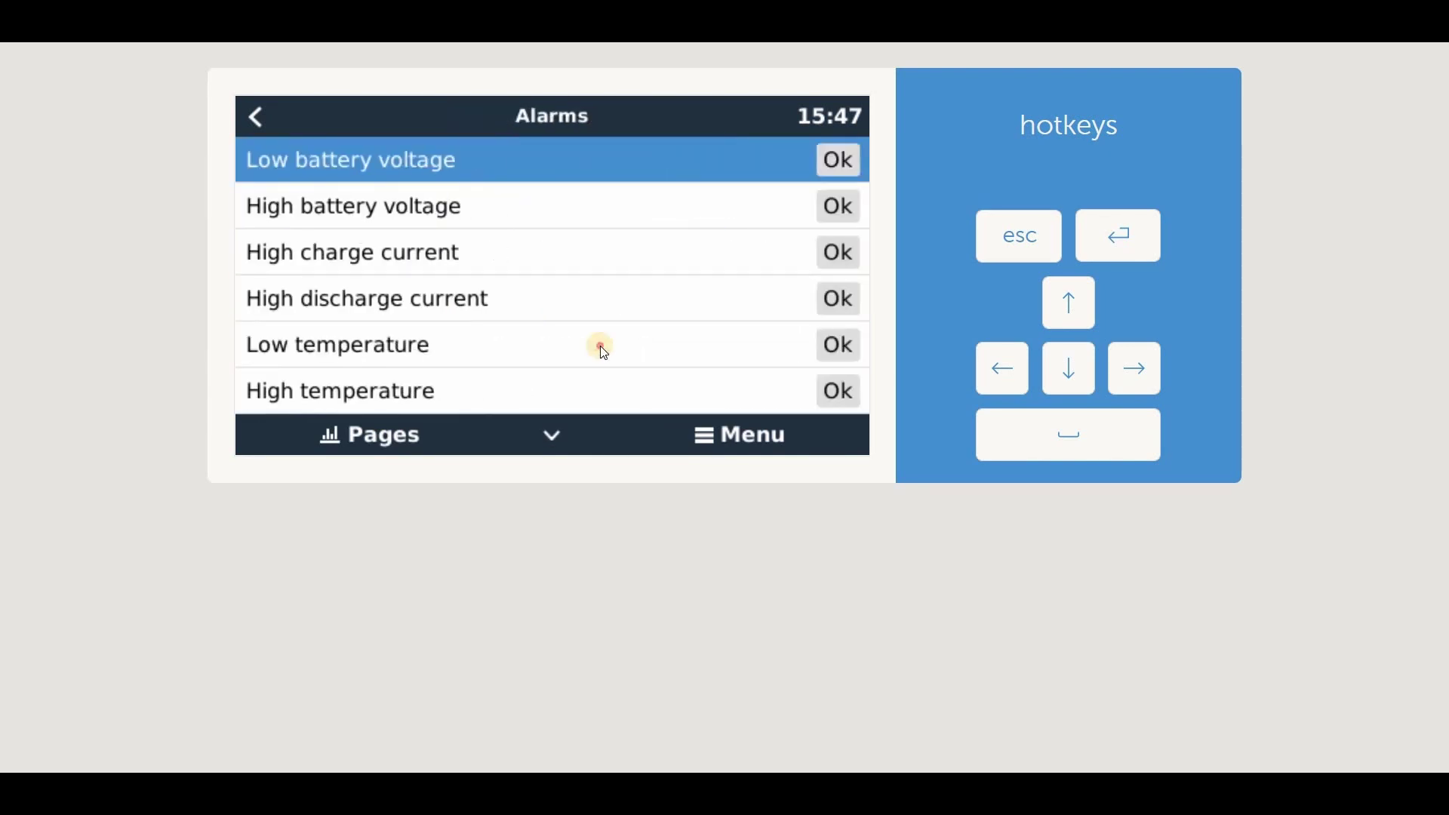
left_click_drag(594, 309, 604, 51)
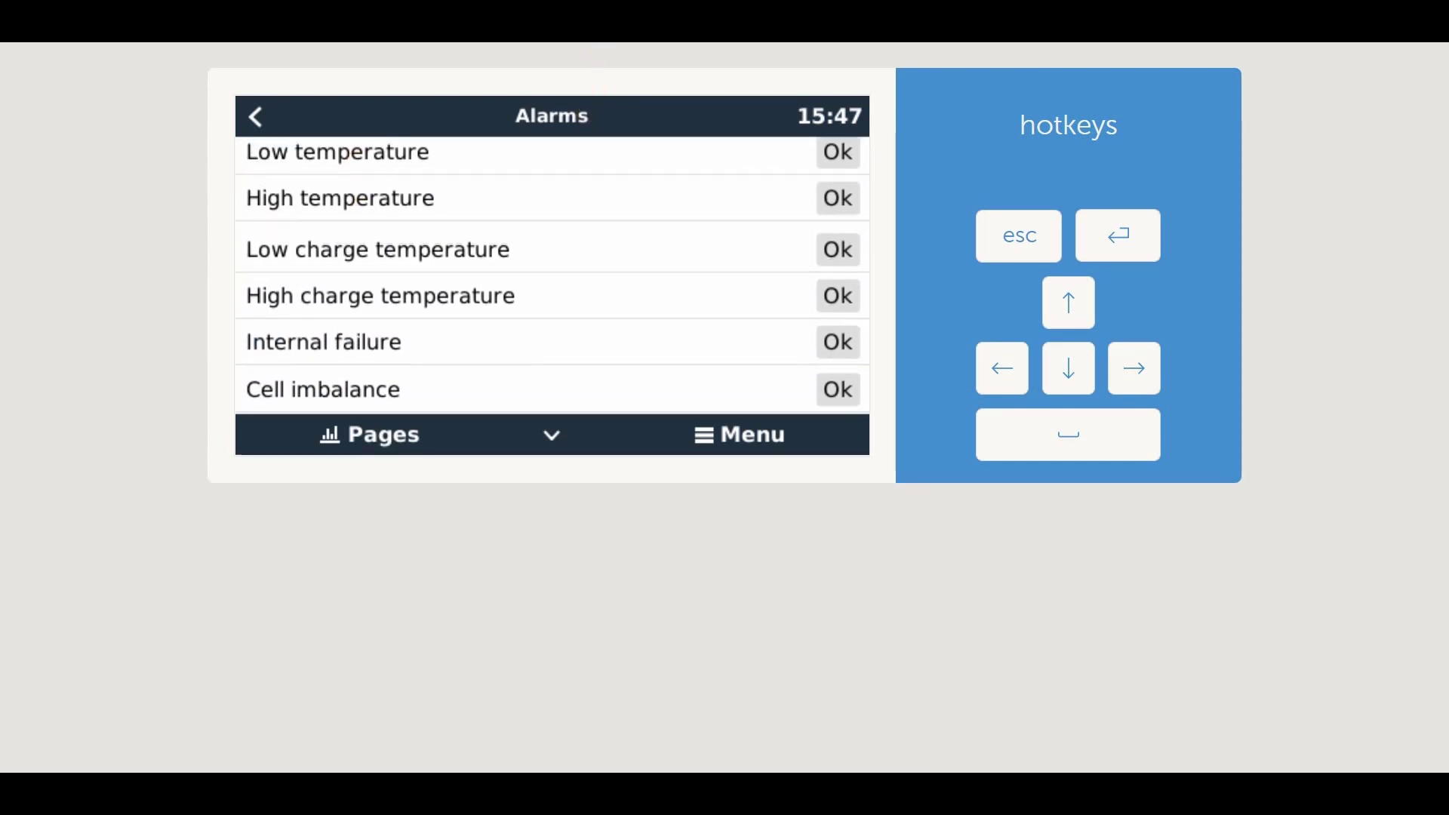
left_click(381, 339)
left_click(256, 117)
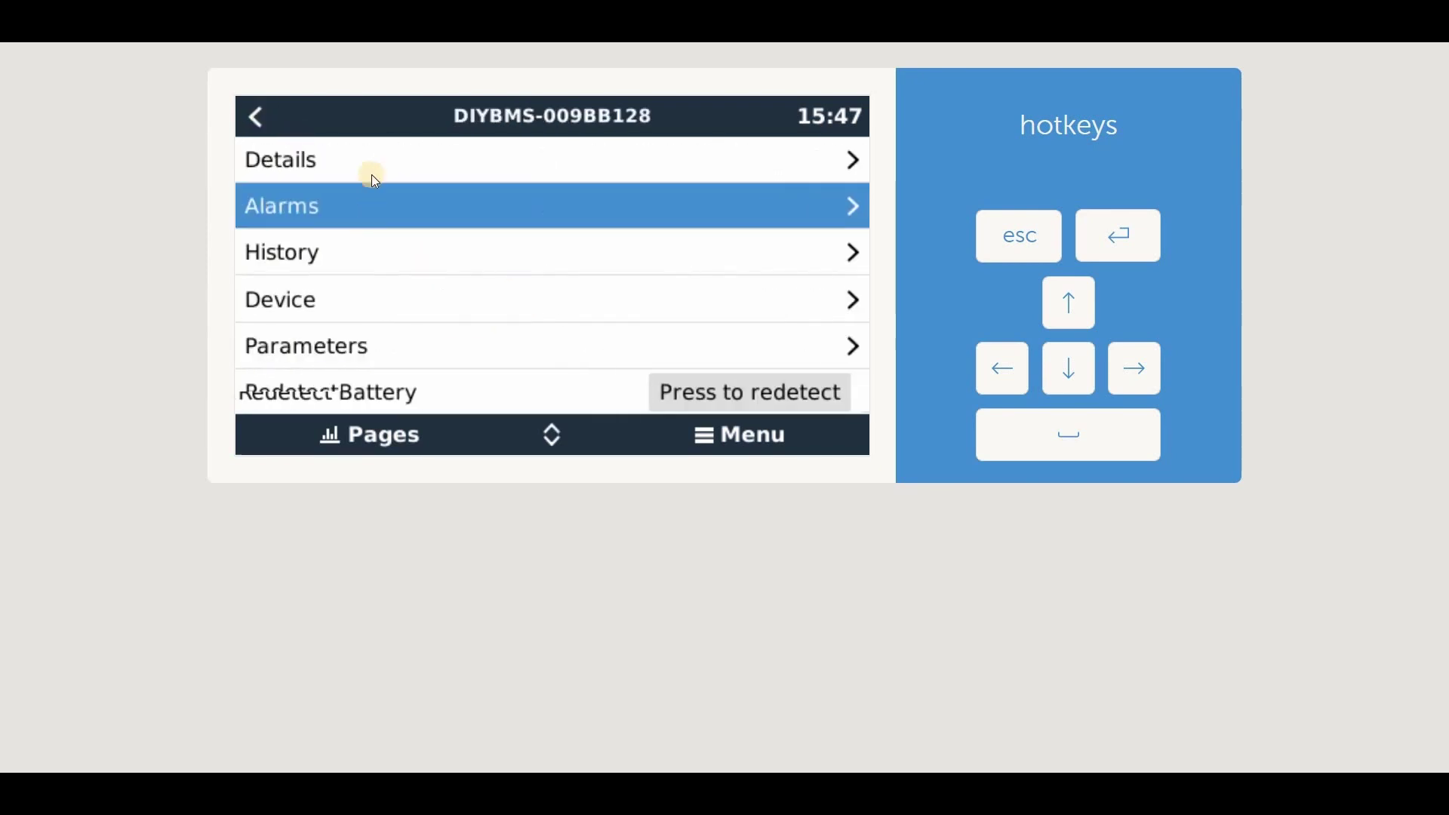
Open the DIYBMS Details page and select the Minimum cell temperature row.
left_click(374, 170)
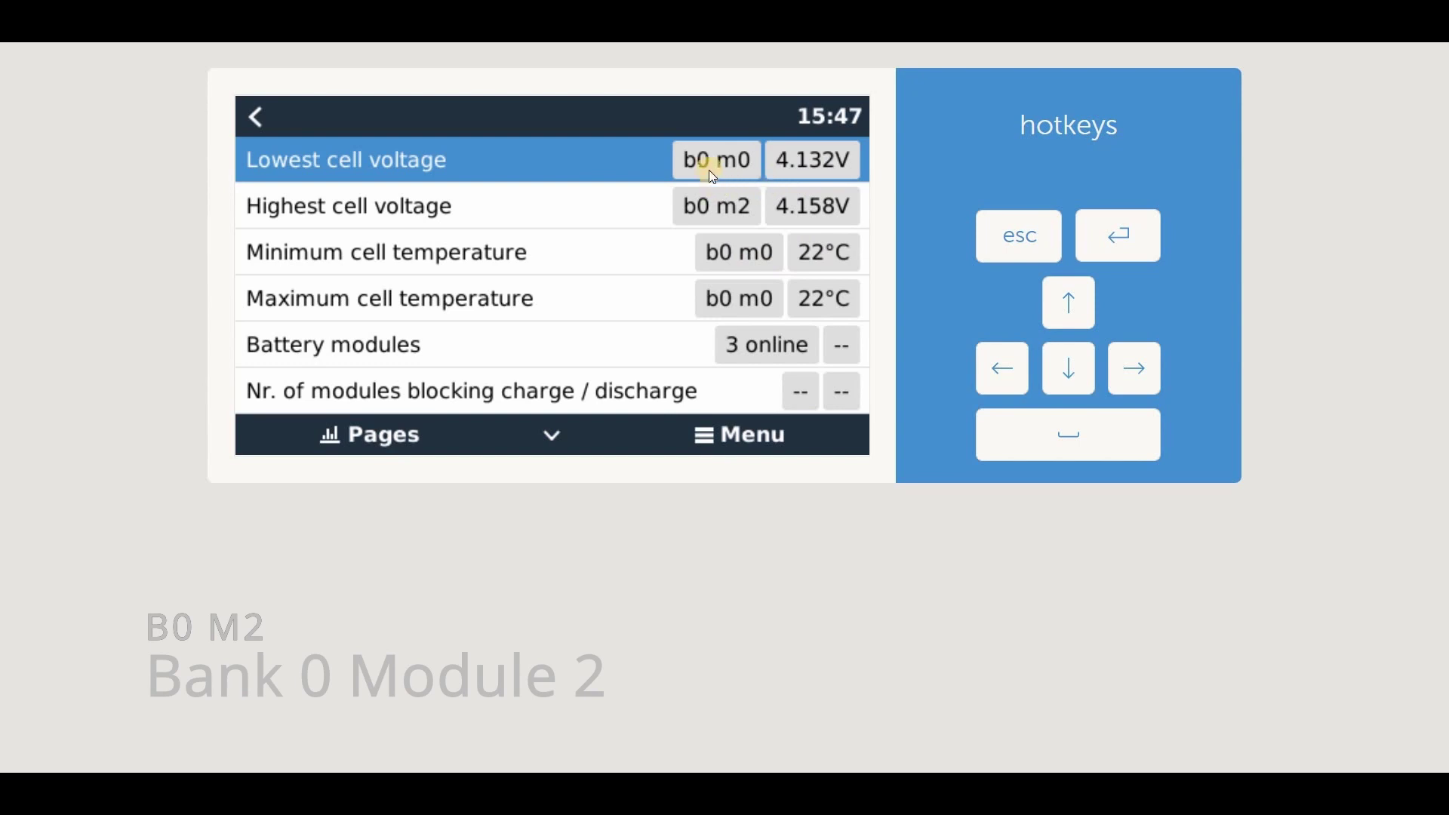
left_click(731, 273)
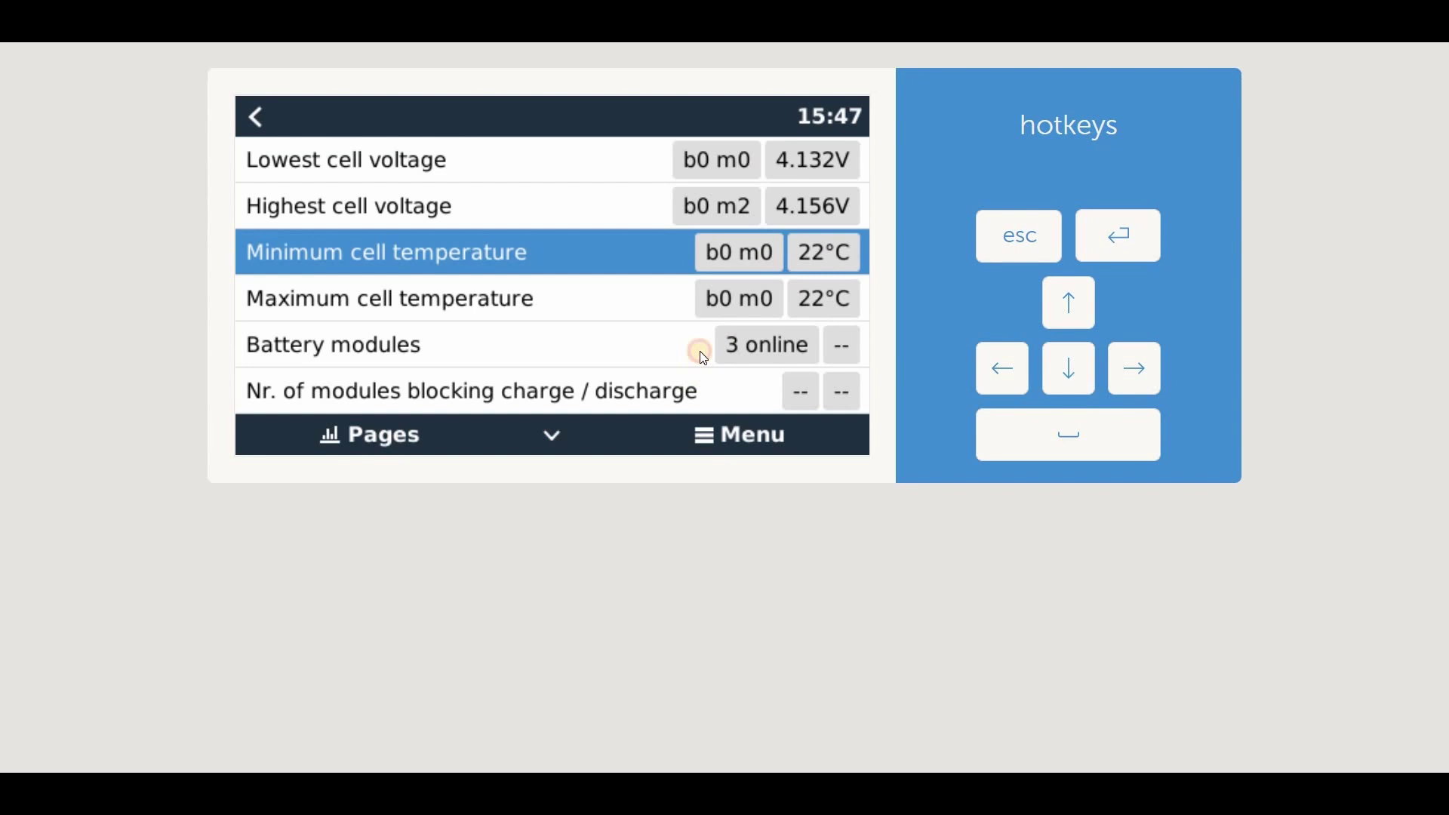
scroll(682, 262, "down", 1)
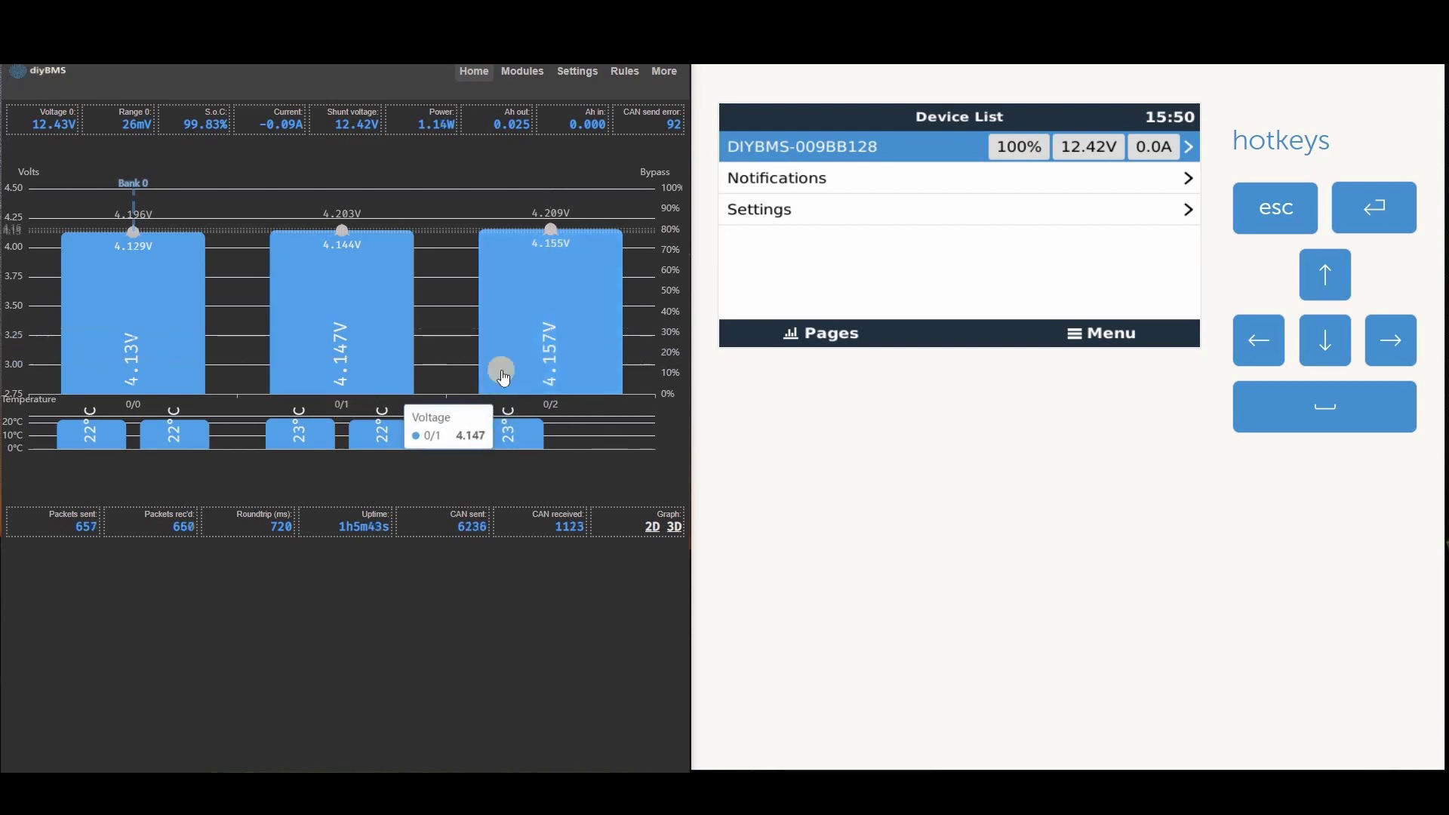
Set the Pack over voltage rule to trigger 12000 mV and reset 11900 mV, and save.
left_click(625, 71)
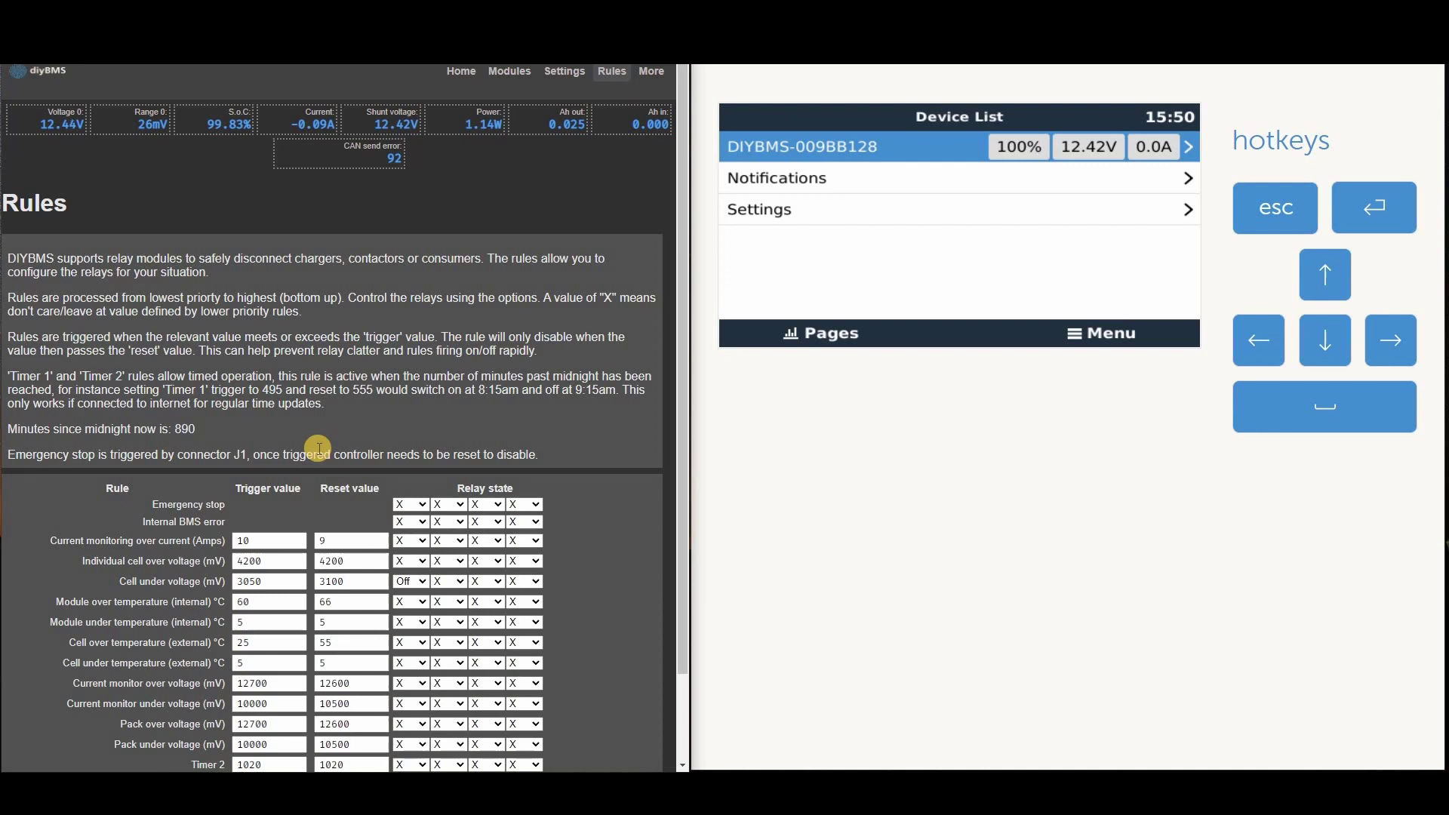
scroll(318, 448, "down", 3)
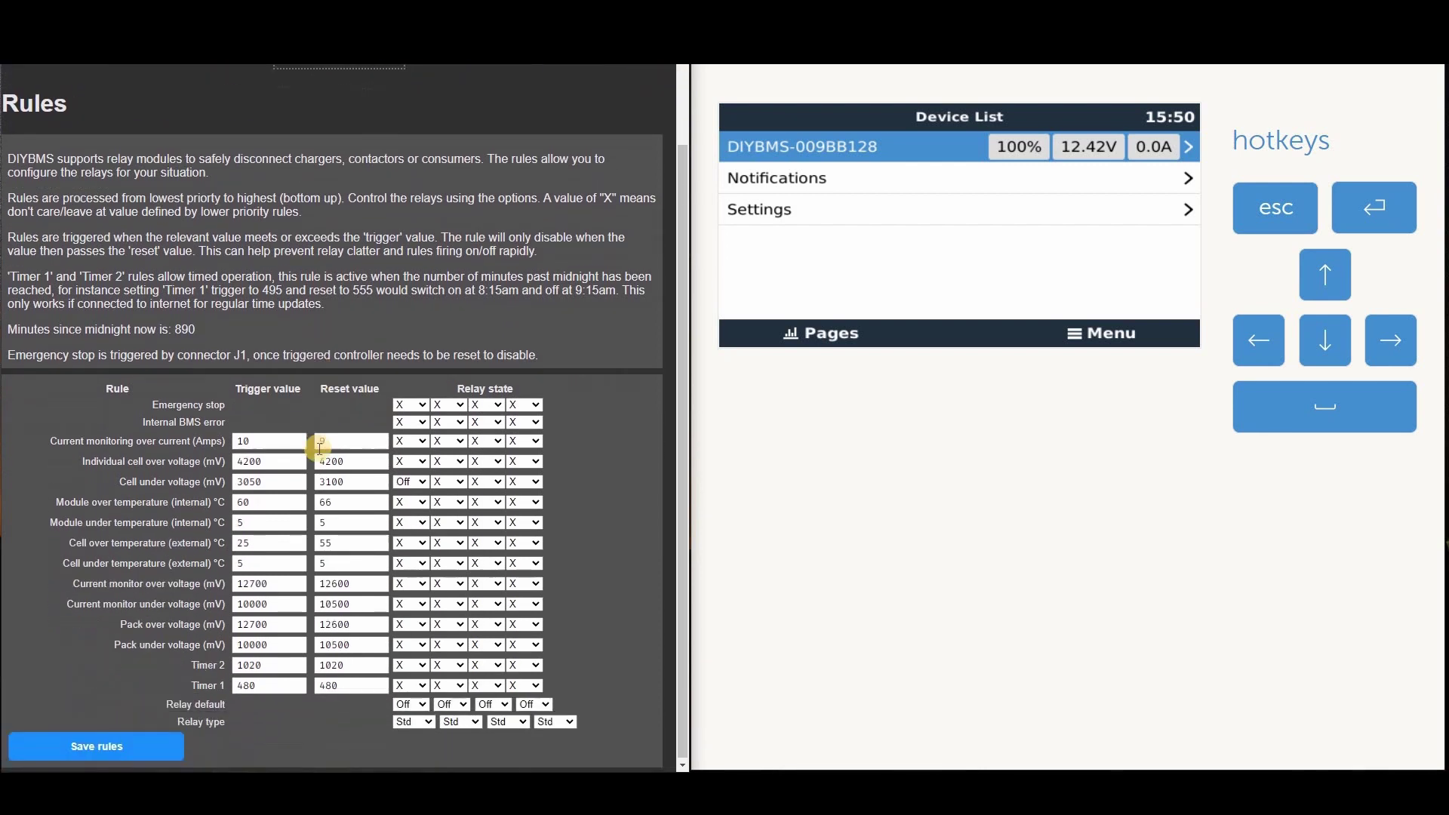
left_click(273, 627)
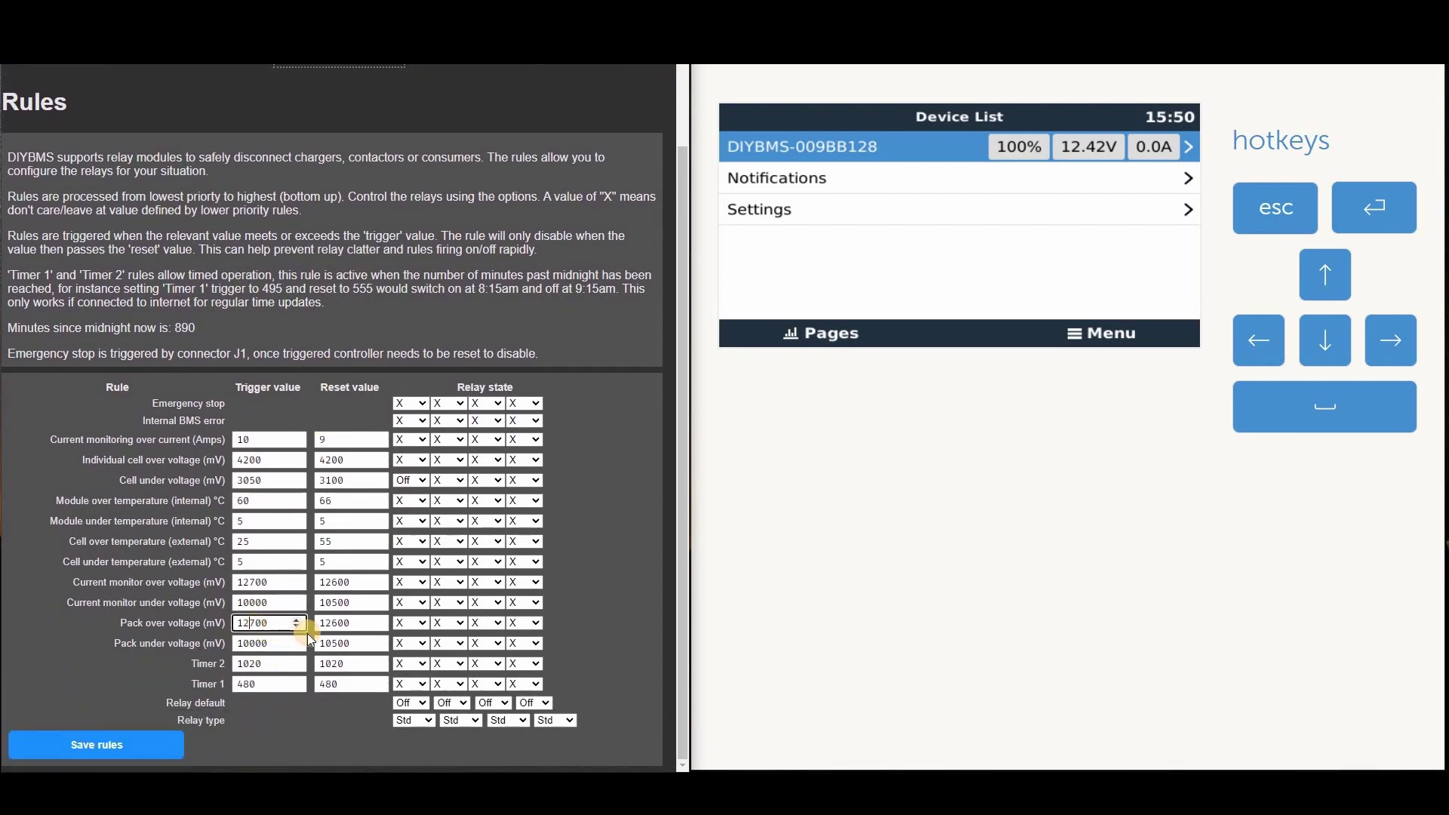
key("Left")
key("Left")
key("BackSpace")
type("0")
left_click(338, 623)
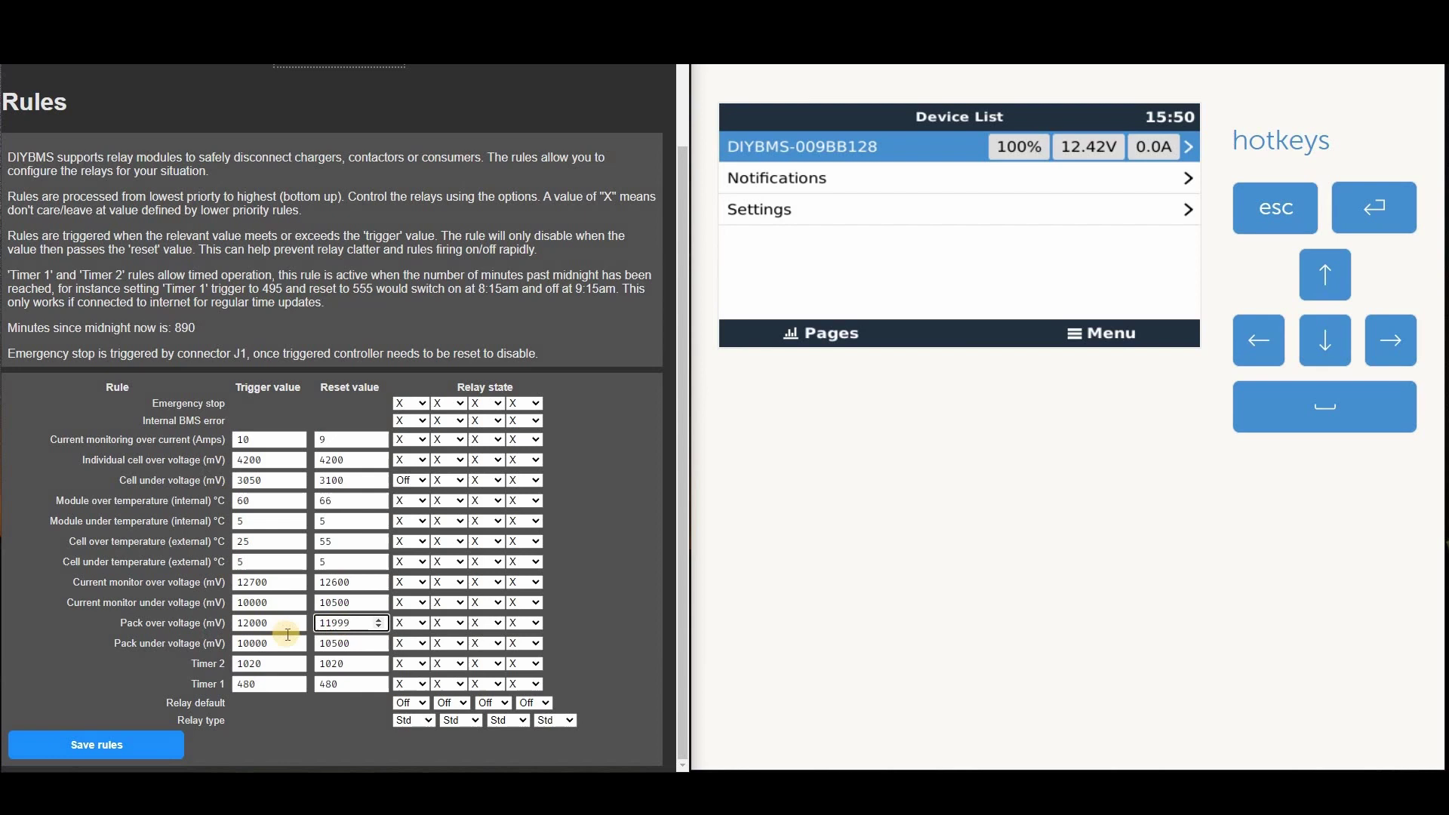
left_click(119, 749)
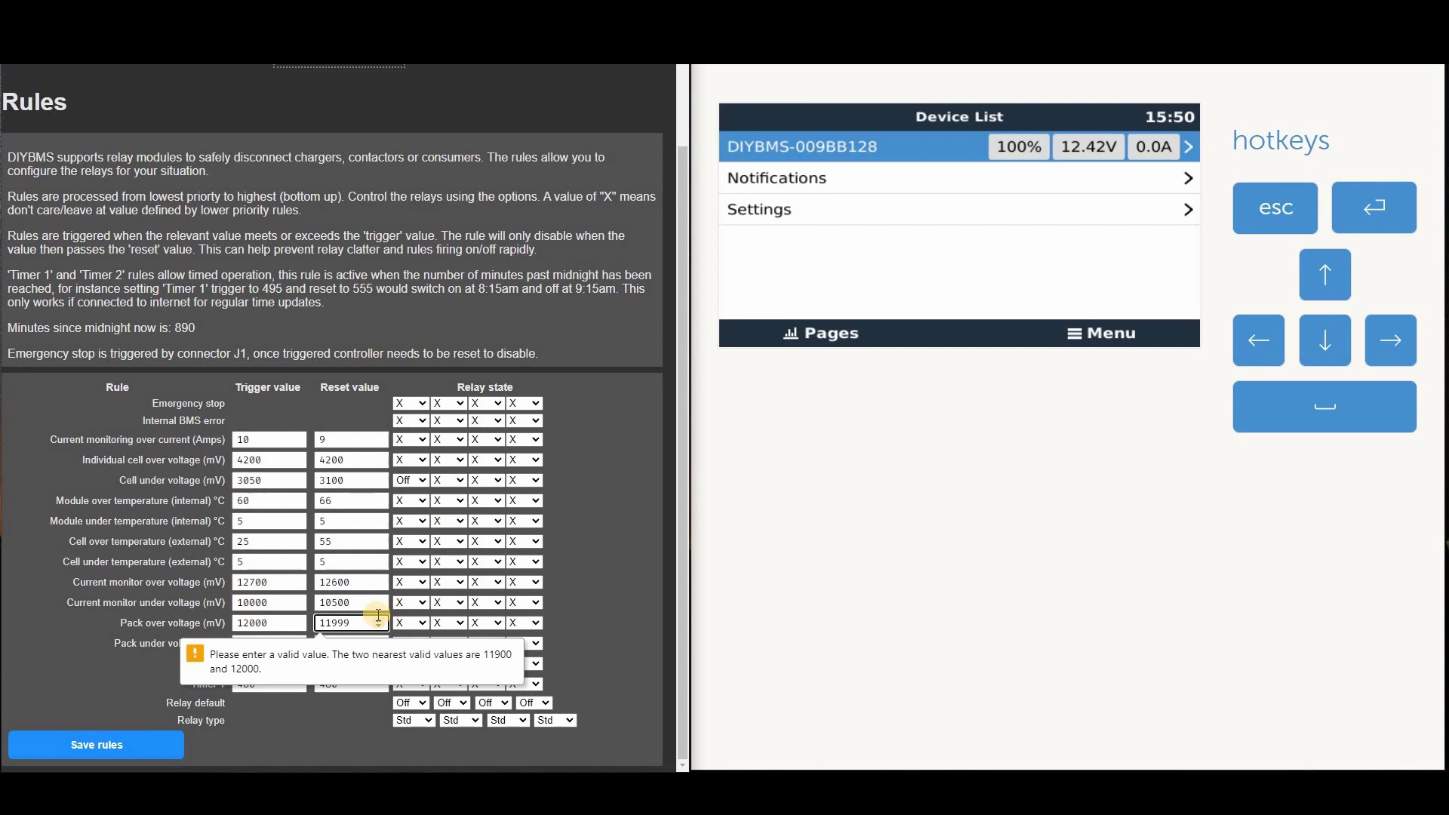
type("1900")
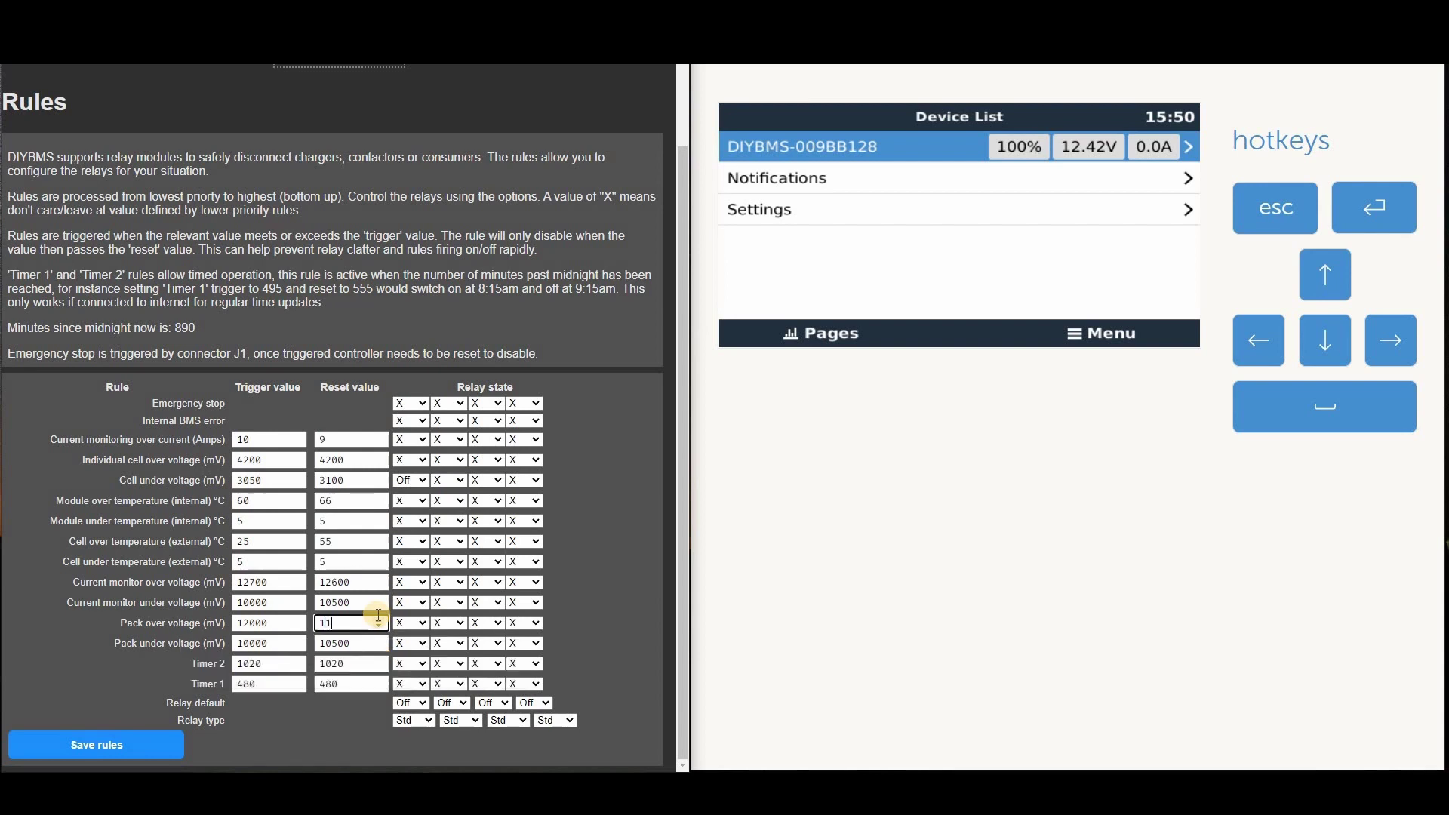
key("Tab")
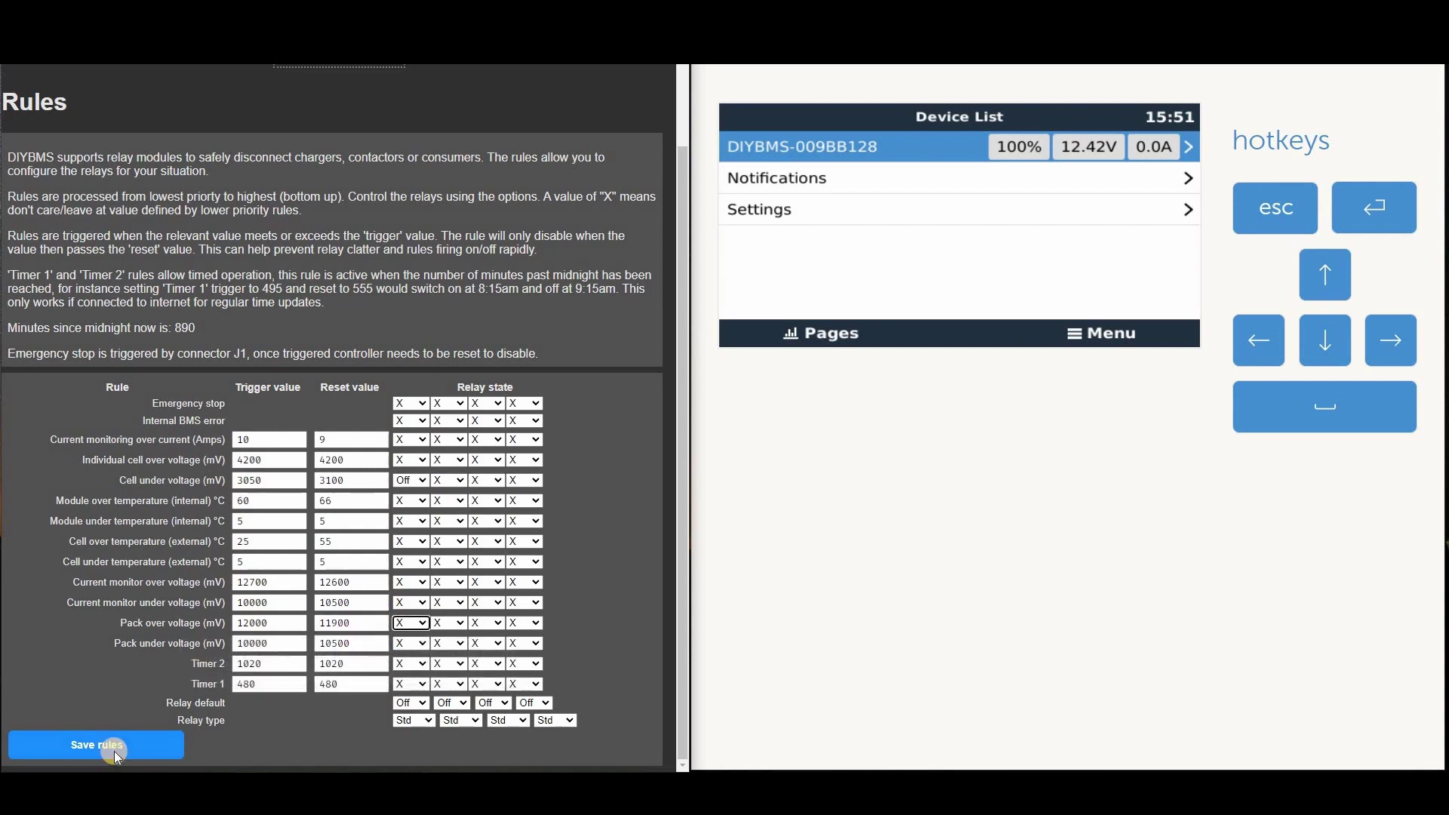
left_click(114, 751)
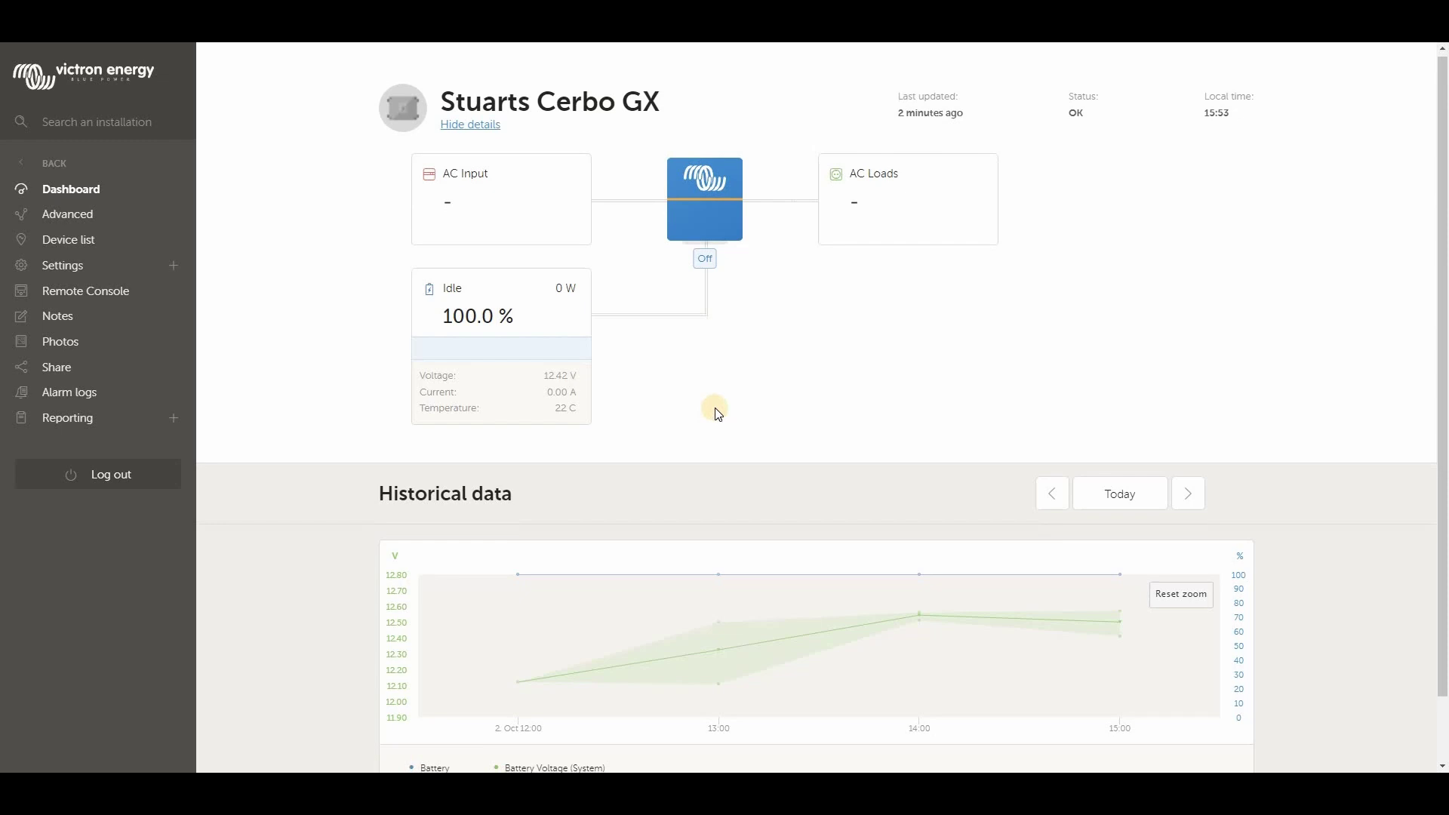
Open the Cerbo GX Alarm logs and mark the newest High voltage alarm entry.
scroll(714, 410, "down", 1)
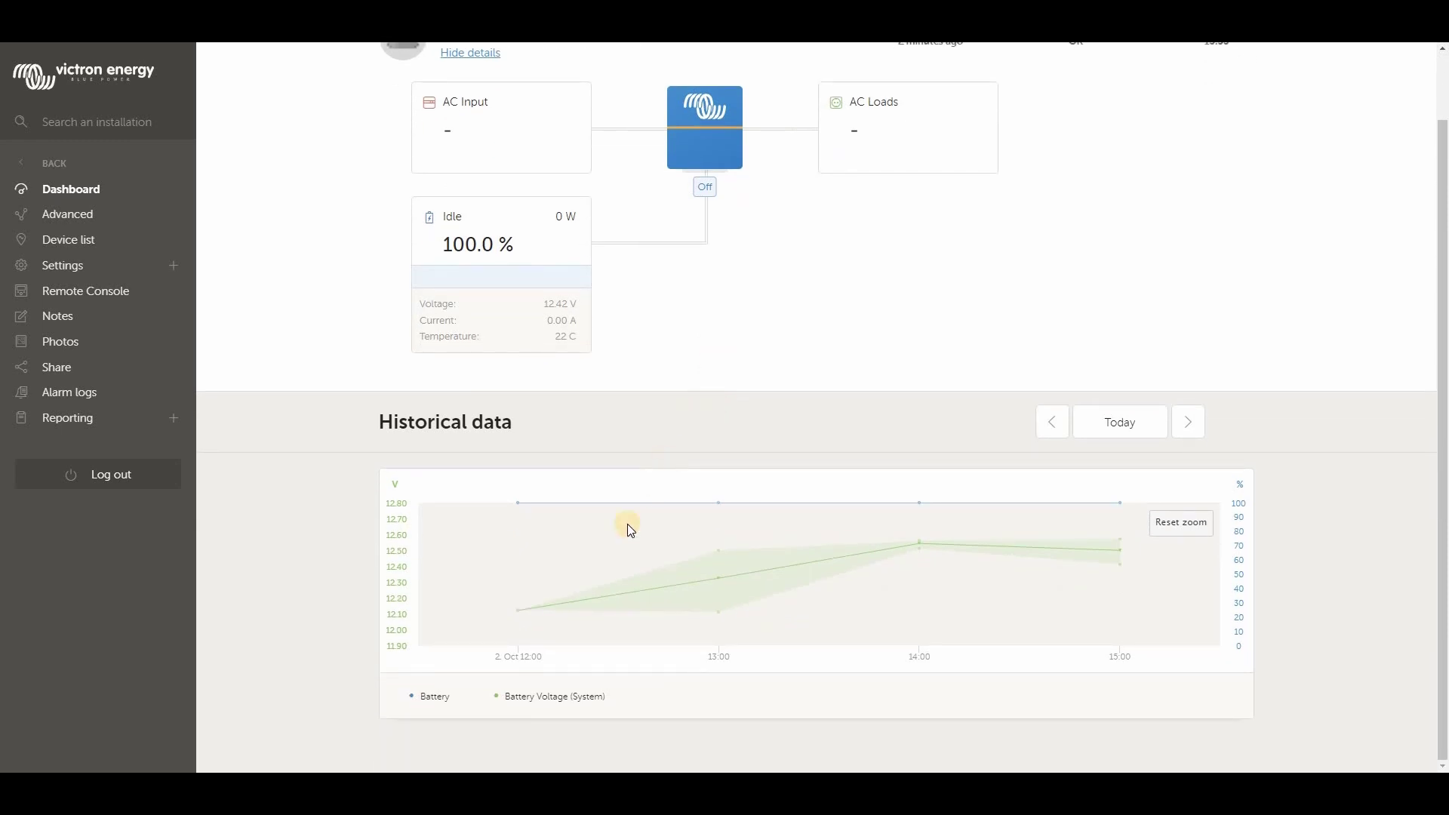
mouse_move(559, 597)
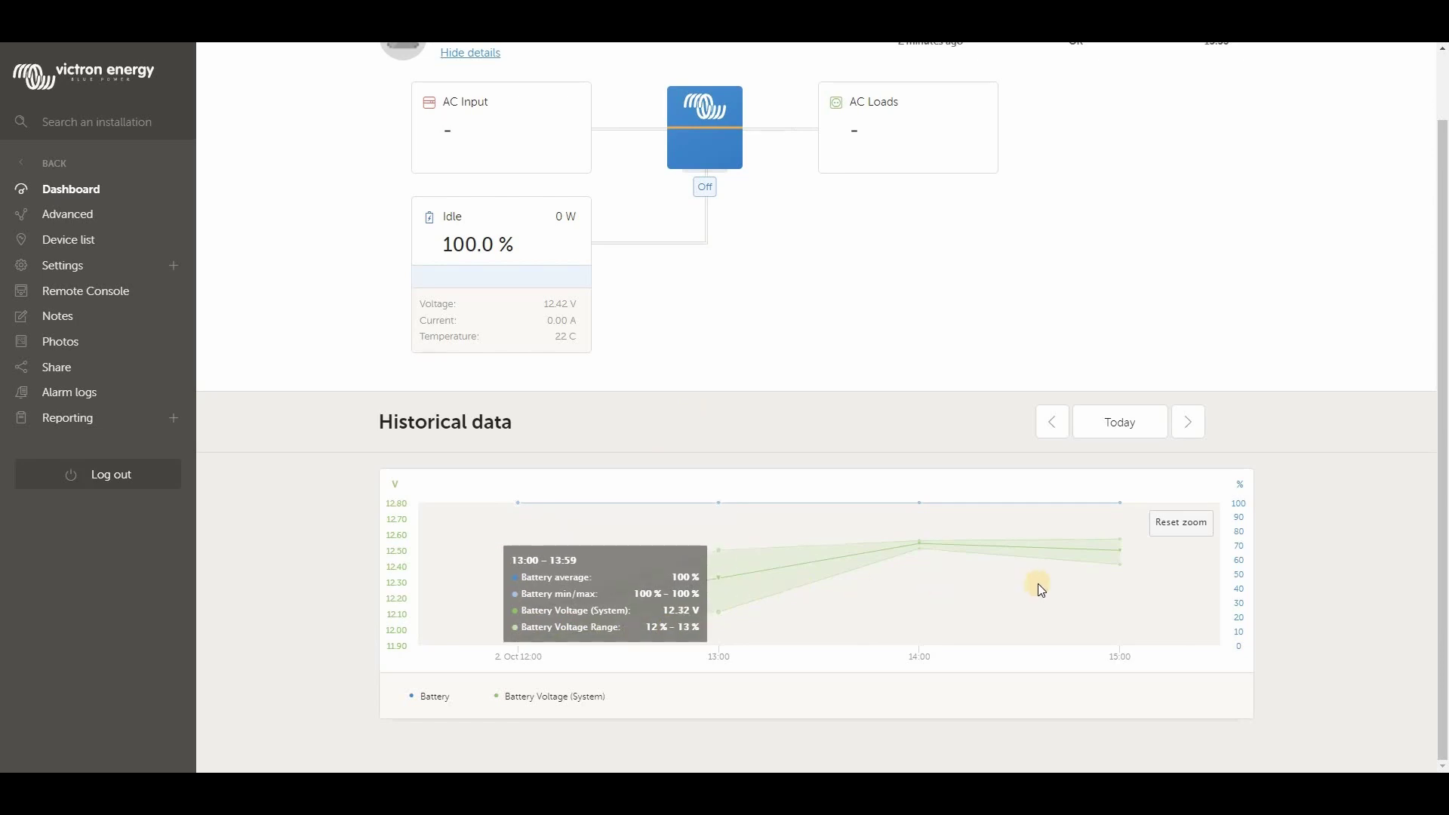
left_click(89, 402)
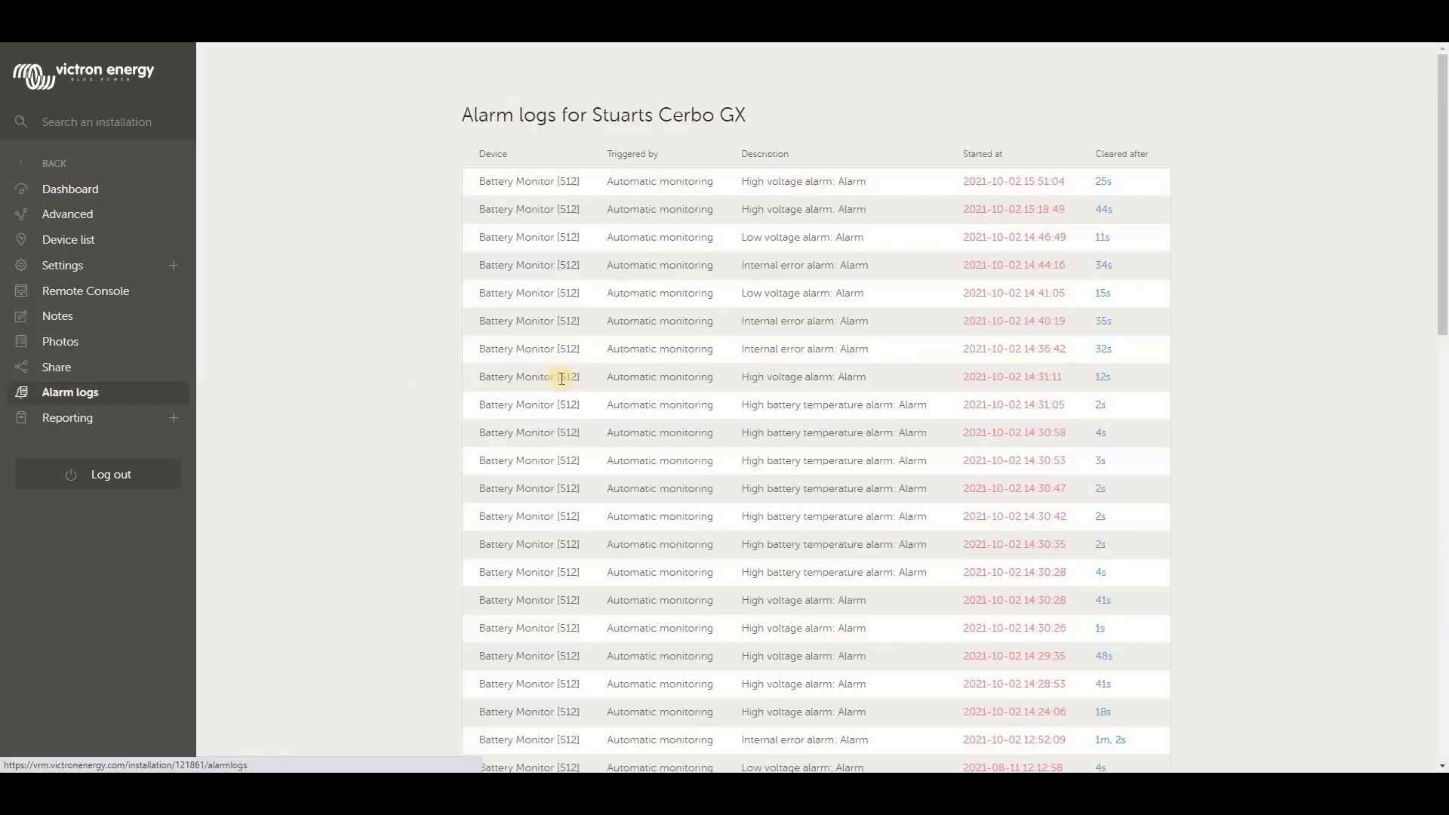
triple_click(723, 187)
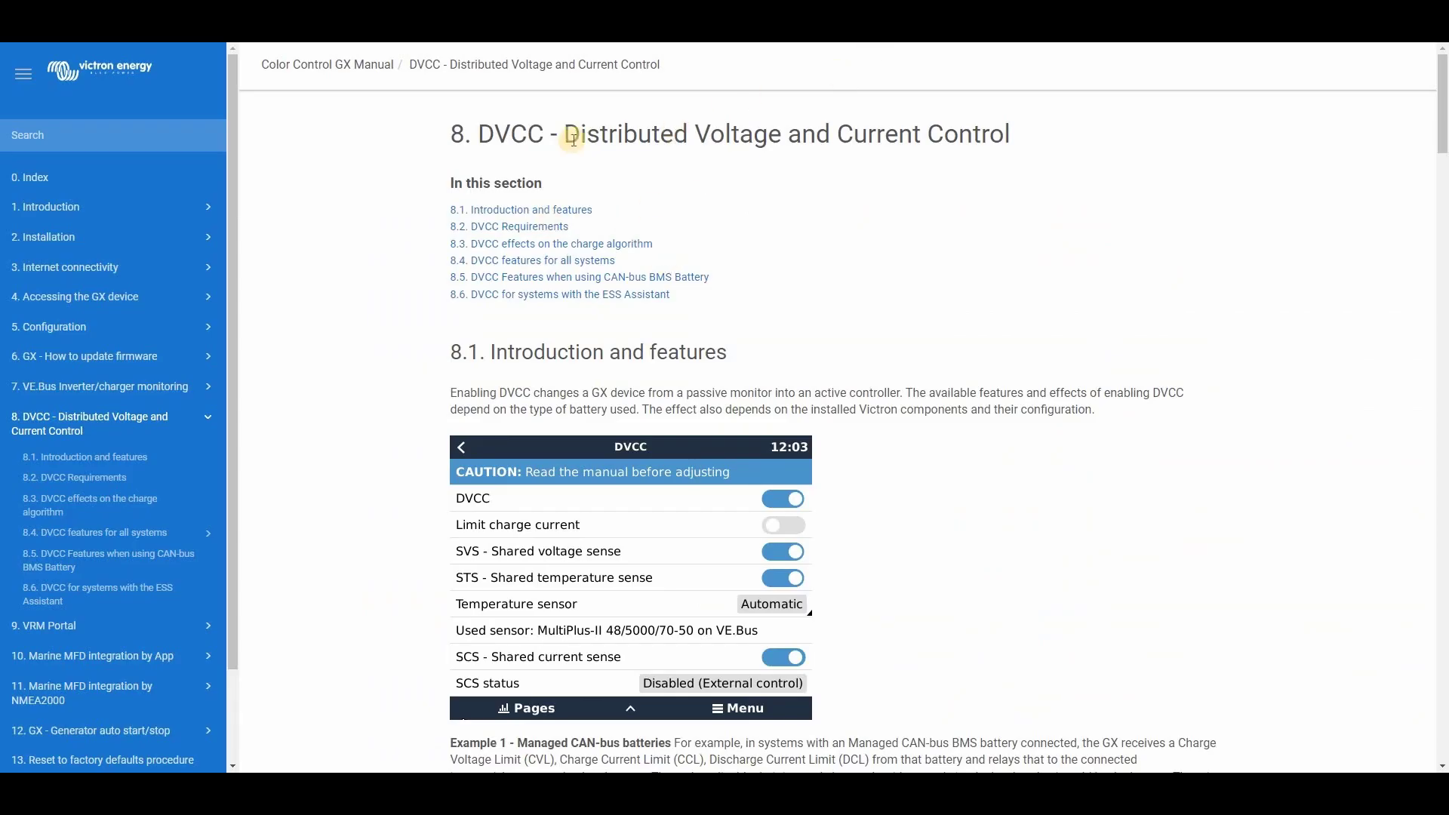
Highlight the DVCC chapter title and scroll down to Example 1.
left_click_drag(566, 135, 1026, 134)
left_click(957, 216)
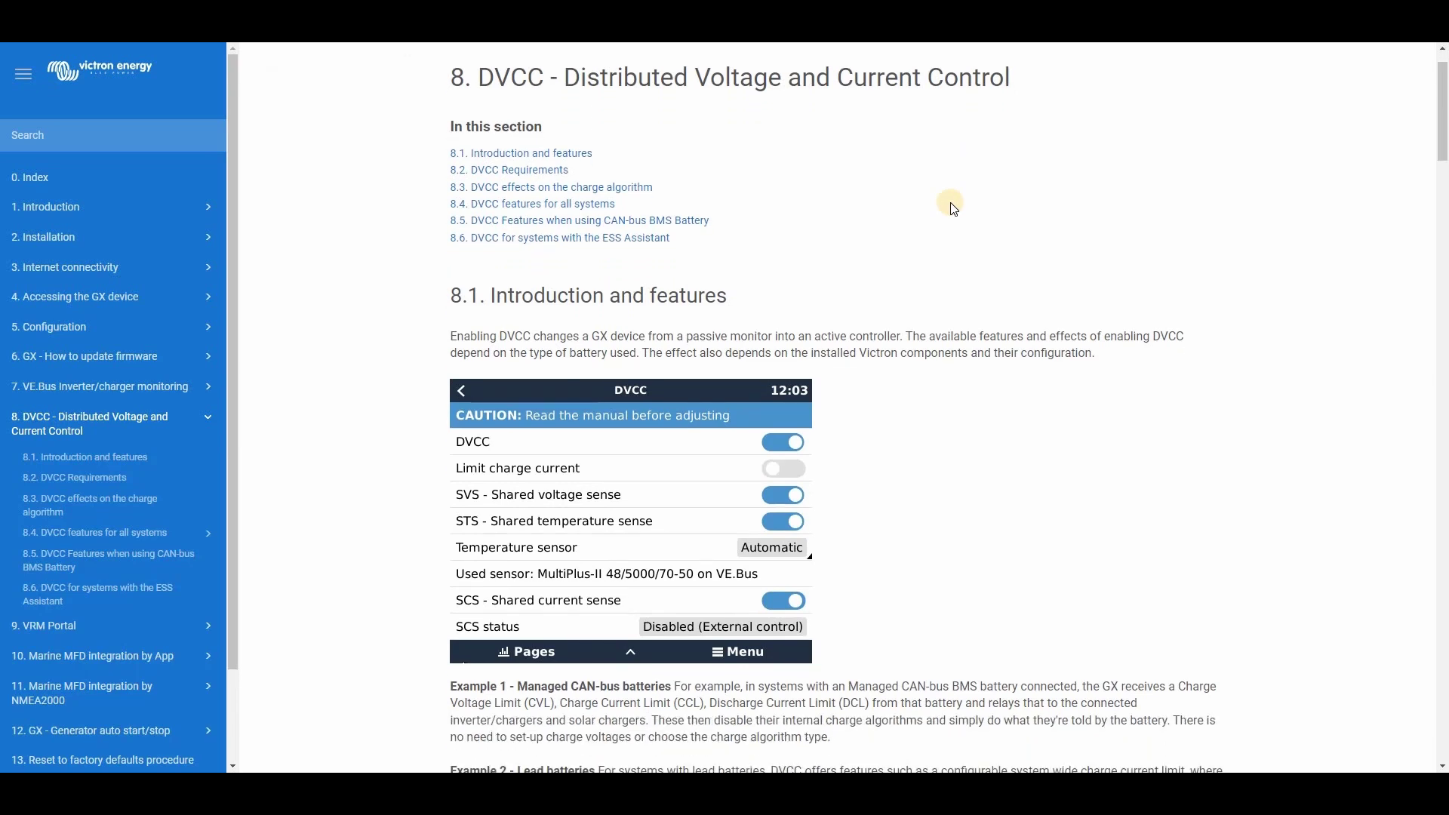
scroll(952, 205, "down", 3)
scroll(953, 205, "down", 2)
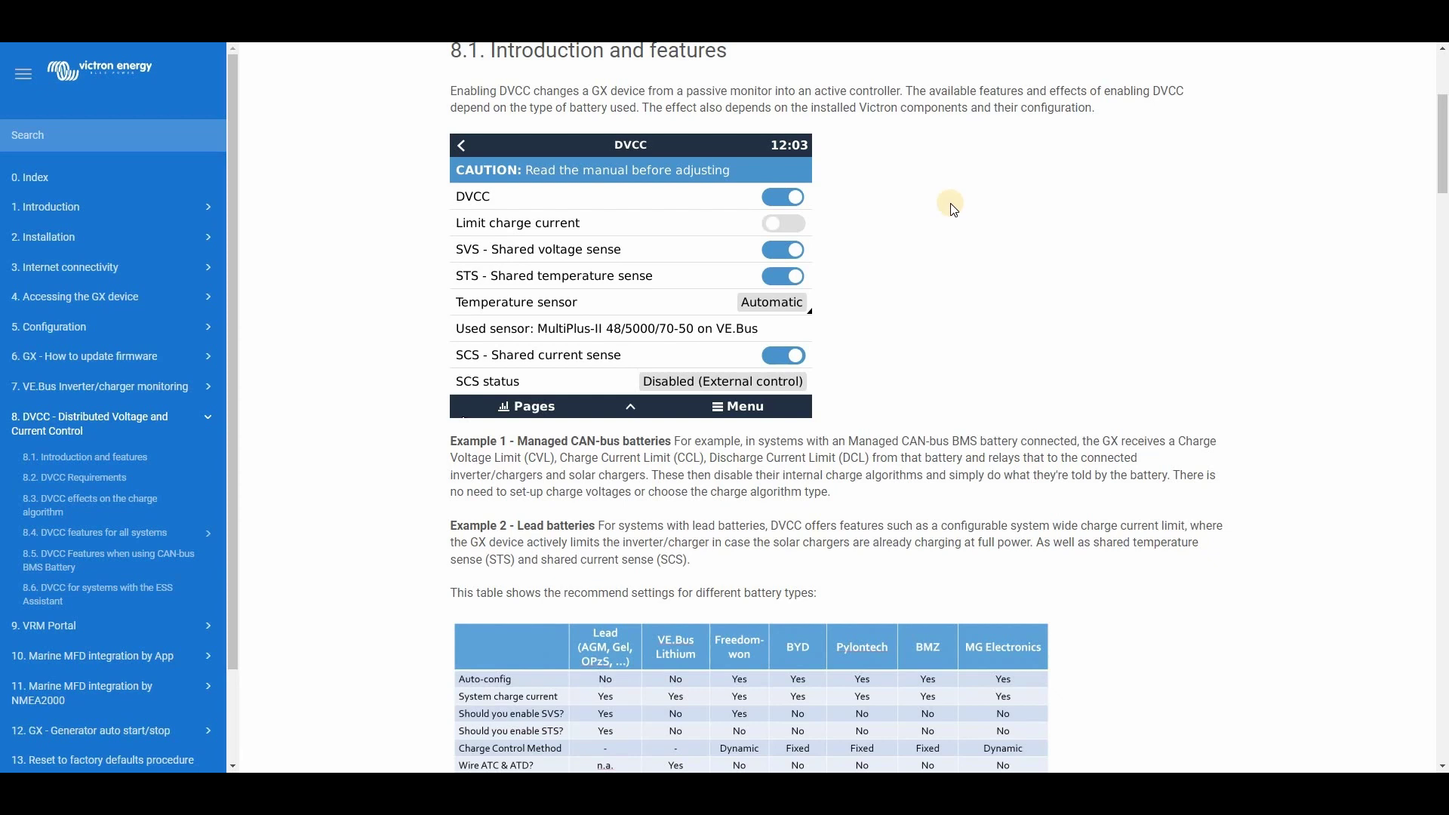
scroll(702, 466, "down", 1)
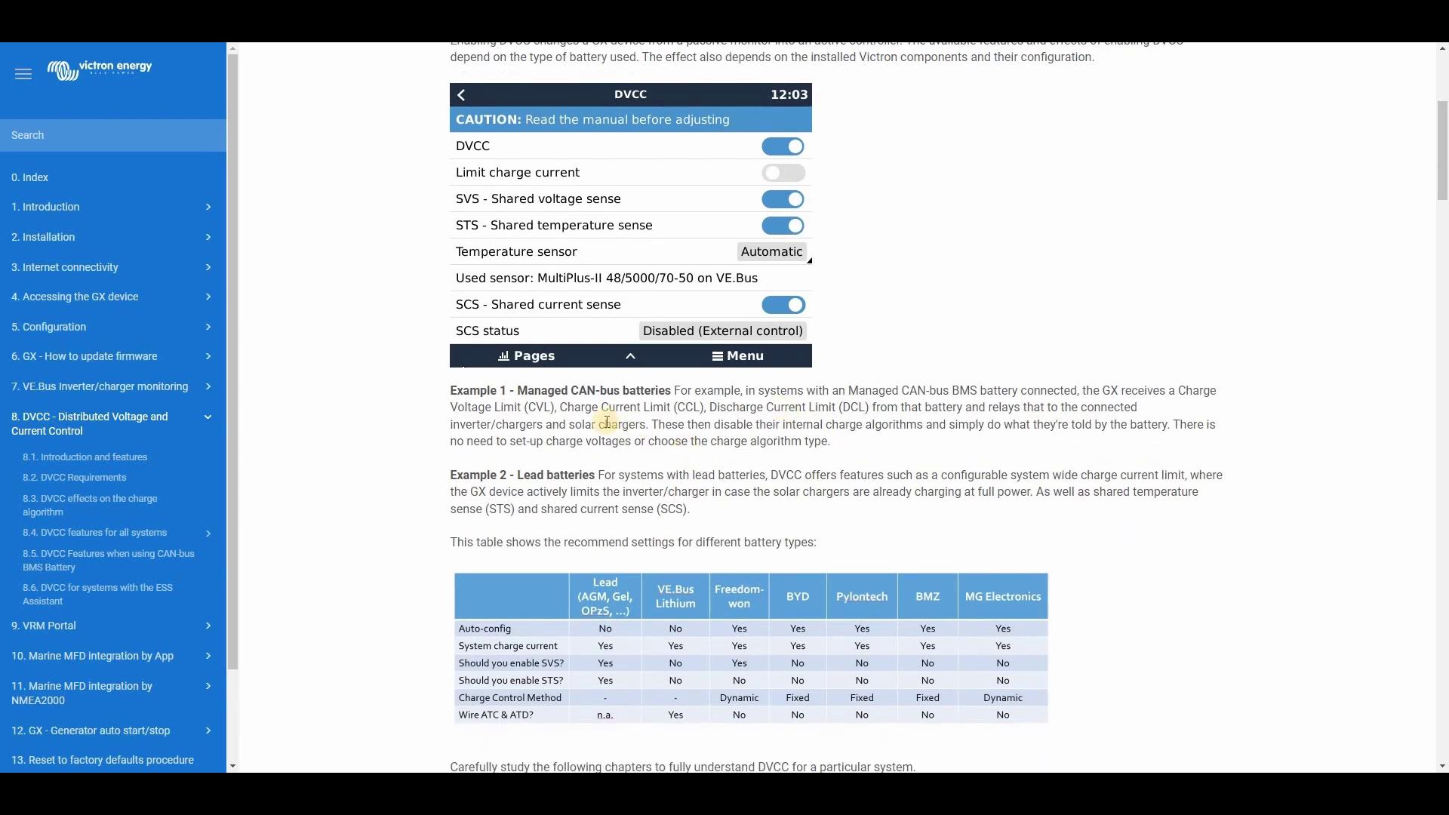
Highlight the Managed CAN-bus batteries example and its CVL, CCL, DCL limits sentence.
left_click_drag(520, 392, 680, 396)
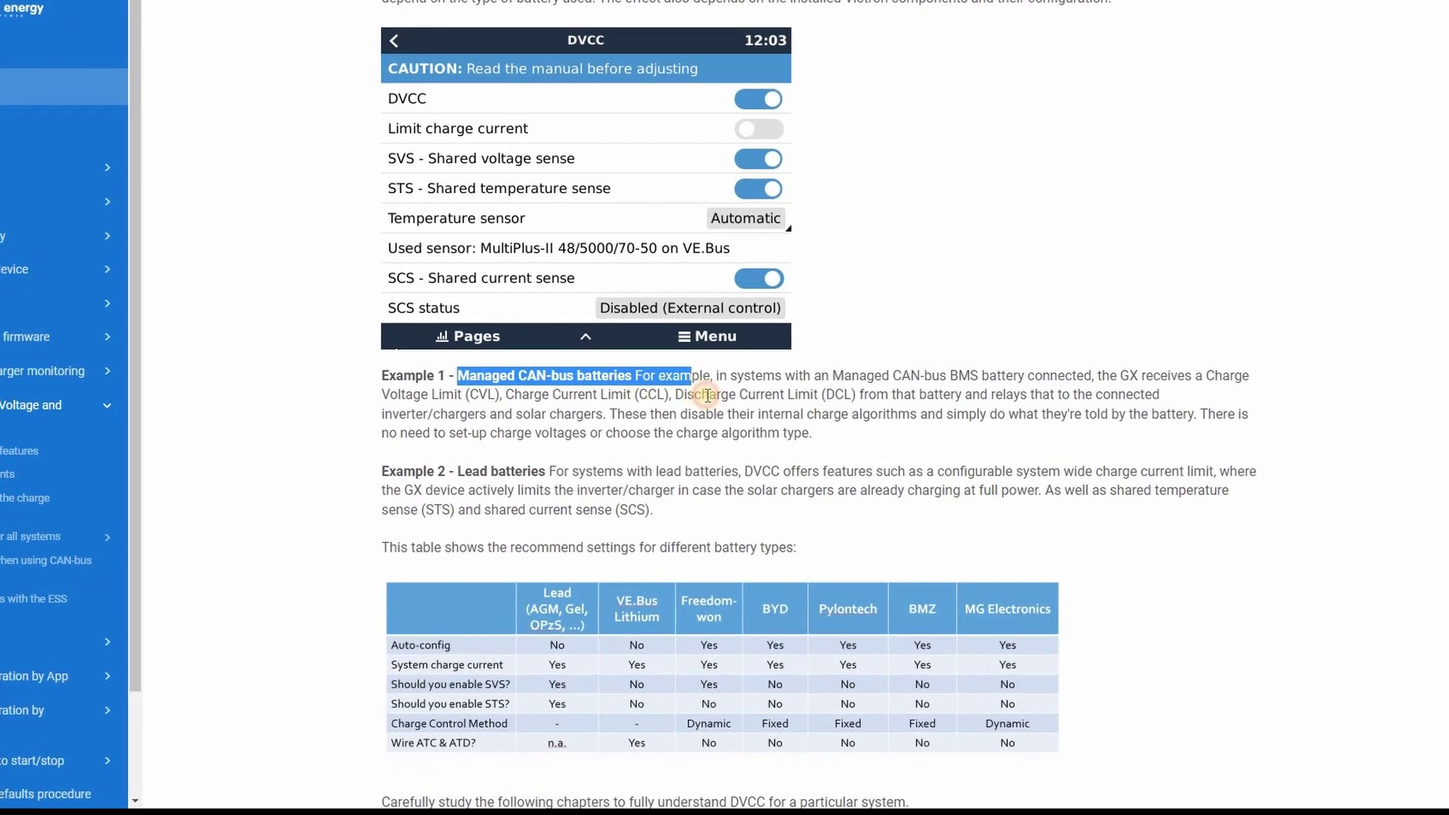
left_click(586, 399)
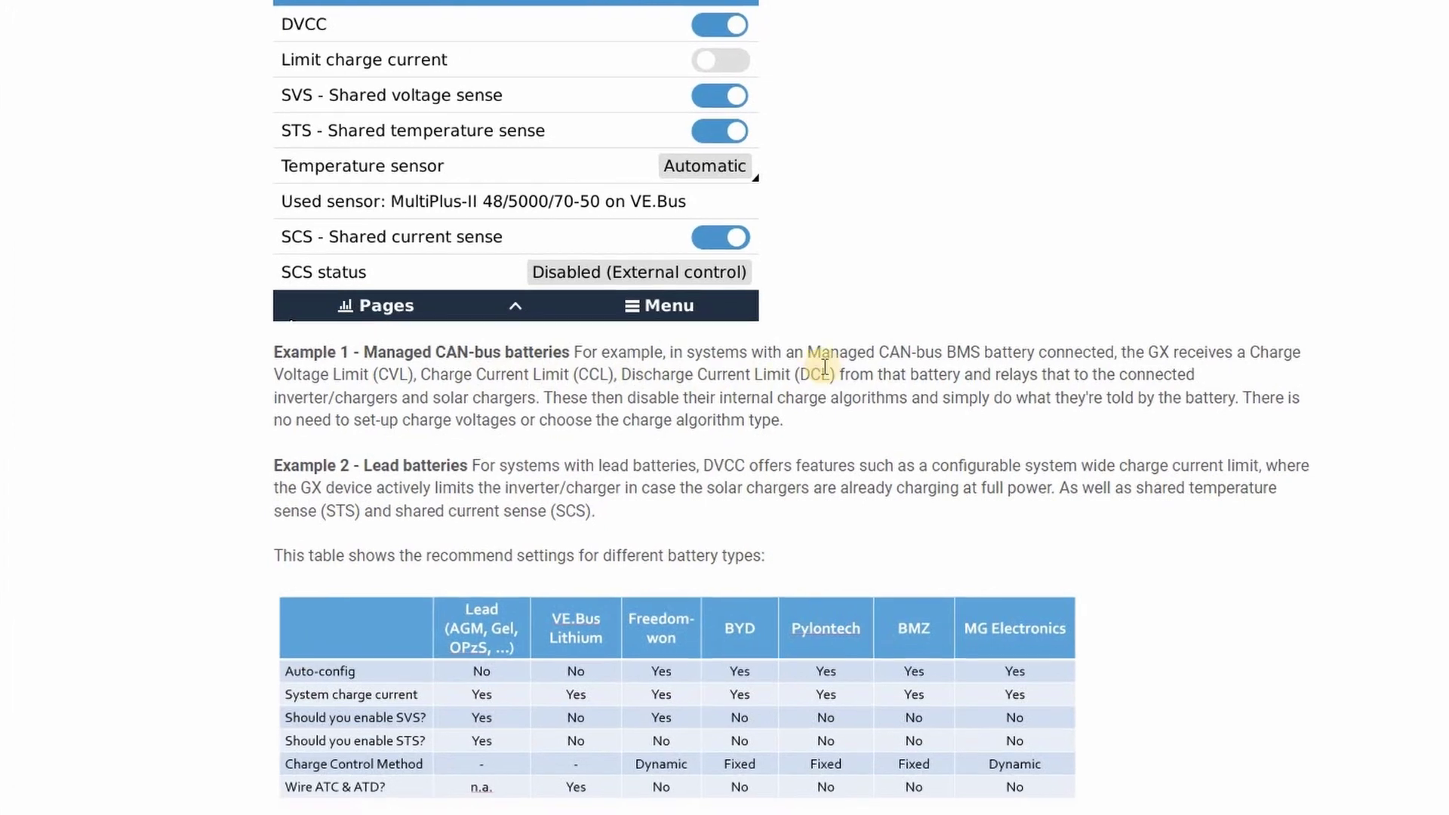
left_click(1230, 352, "shift")
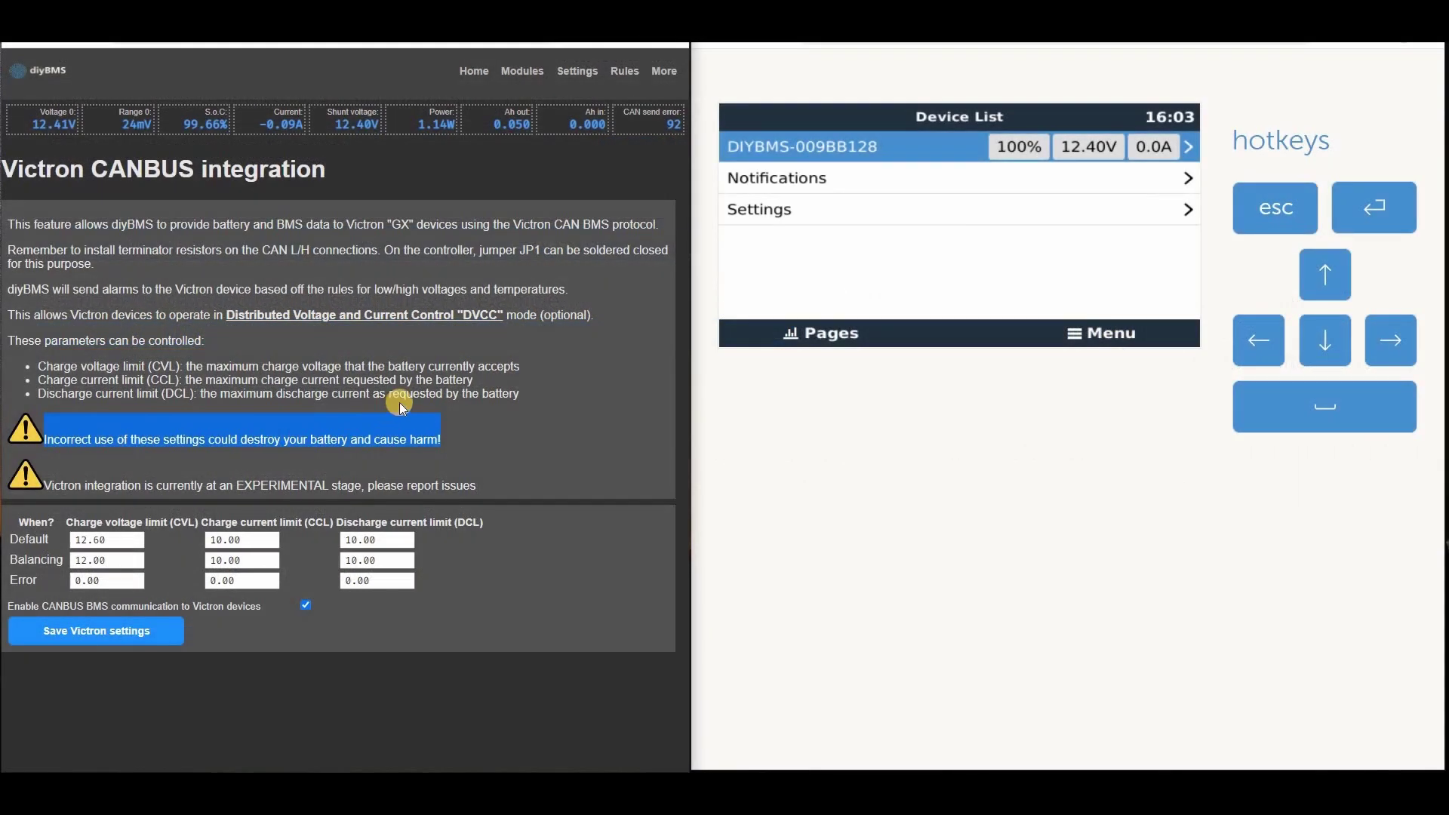
Open the DIYBMS battery's Parameters on the Cerbo, showing 12.6V CVL and 10.0A CCL/DCL.
left_click(402, 406)
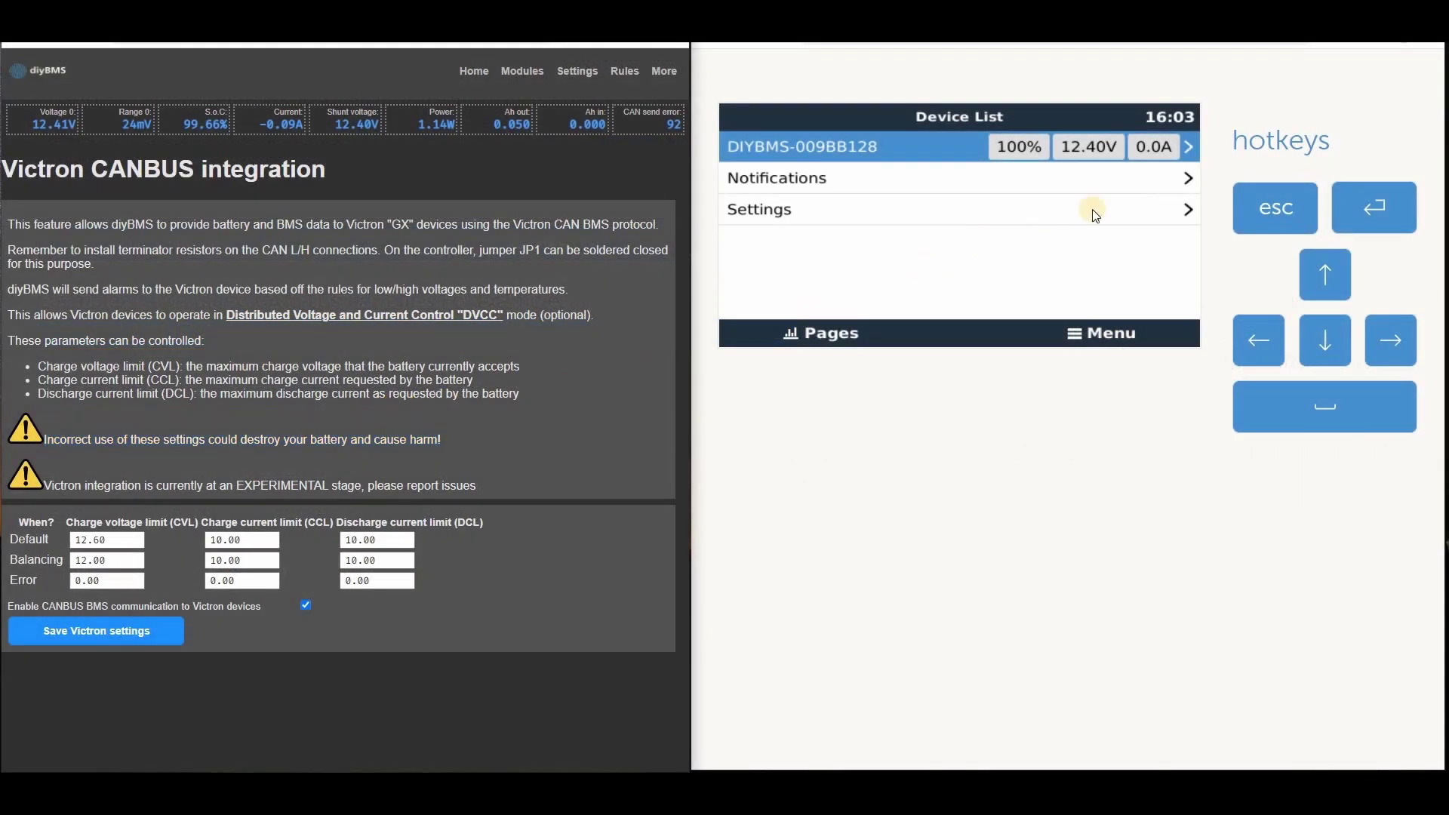
left_click(1191, 148)
left_click(881, 284)
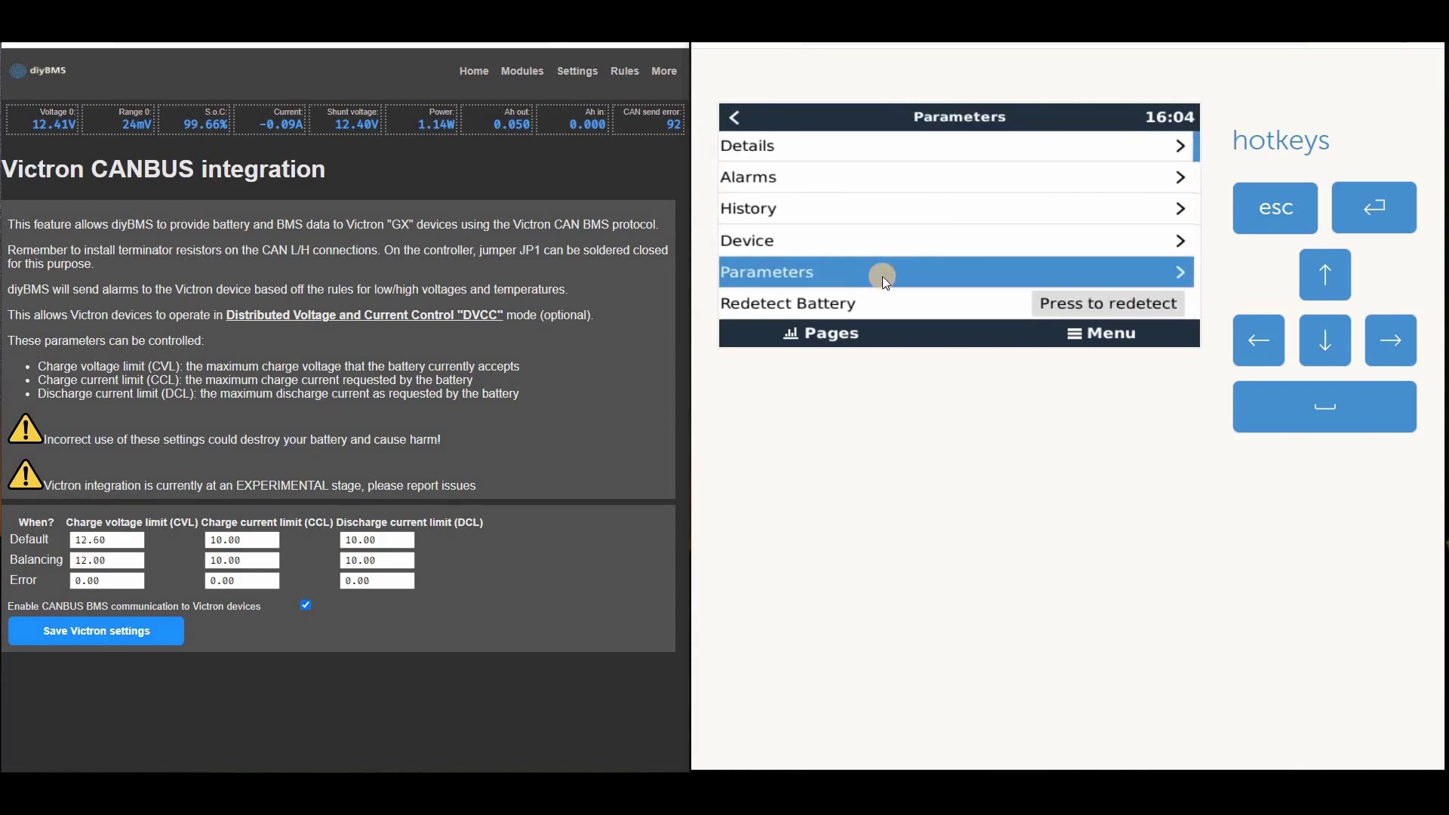
left_click(769, 156)
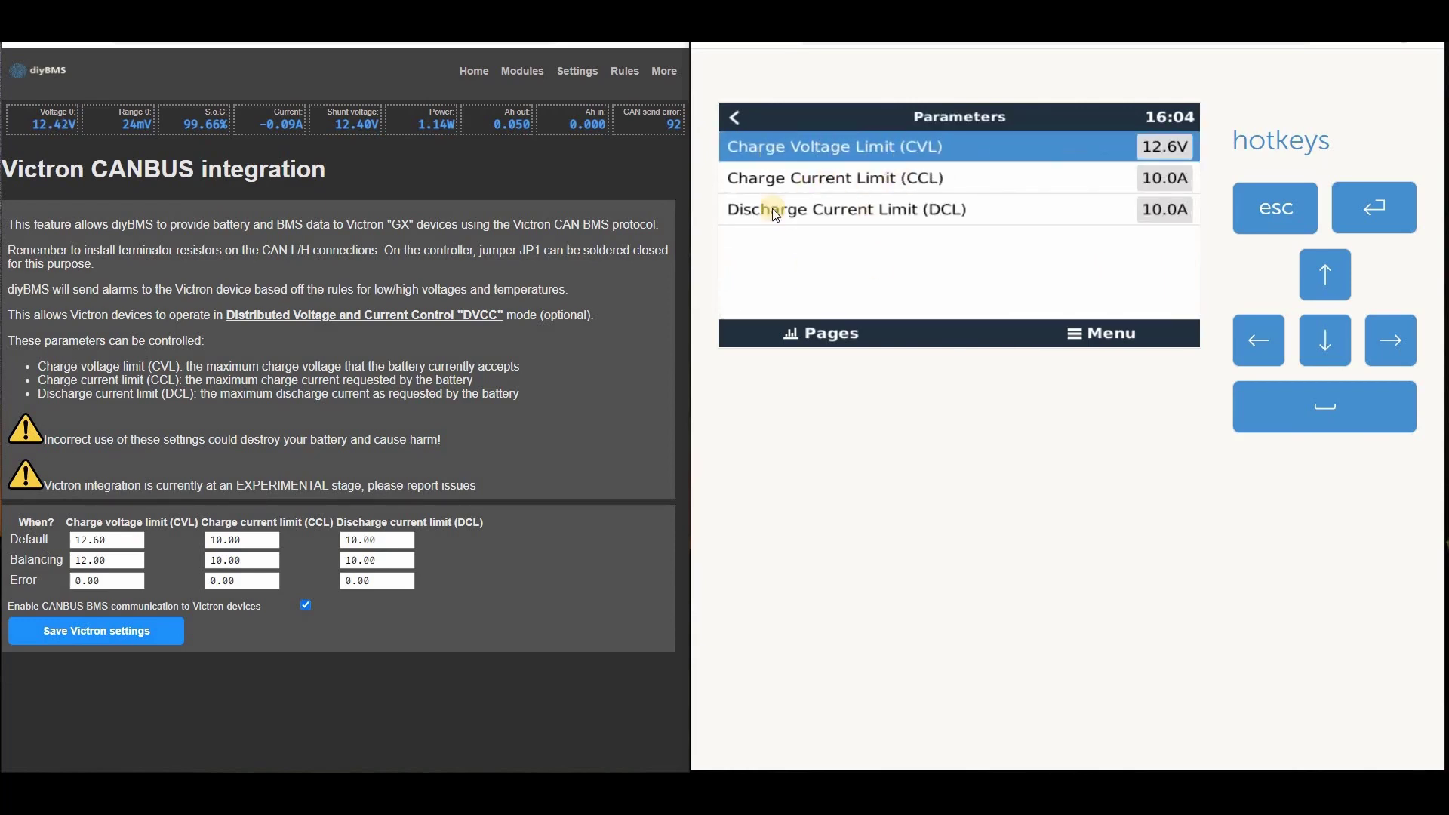
Compare against the diyBMS Default CVL of 12.60 and its default charge and discharge current limits.
left_click(105, 540)
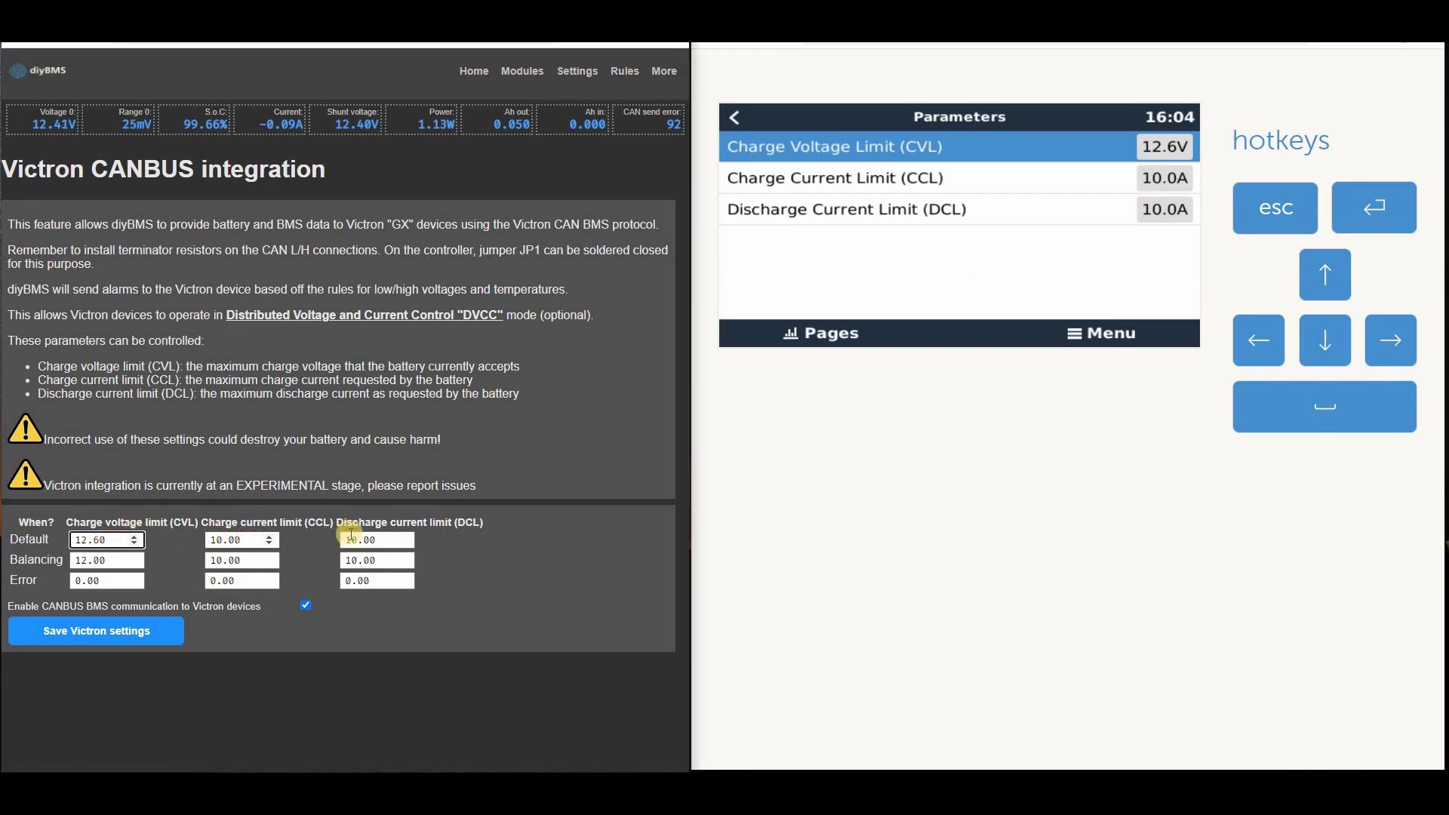
left_click(251, 540)
left_click(375, 541)
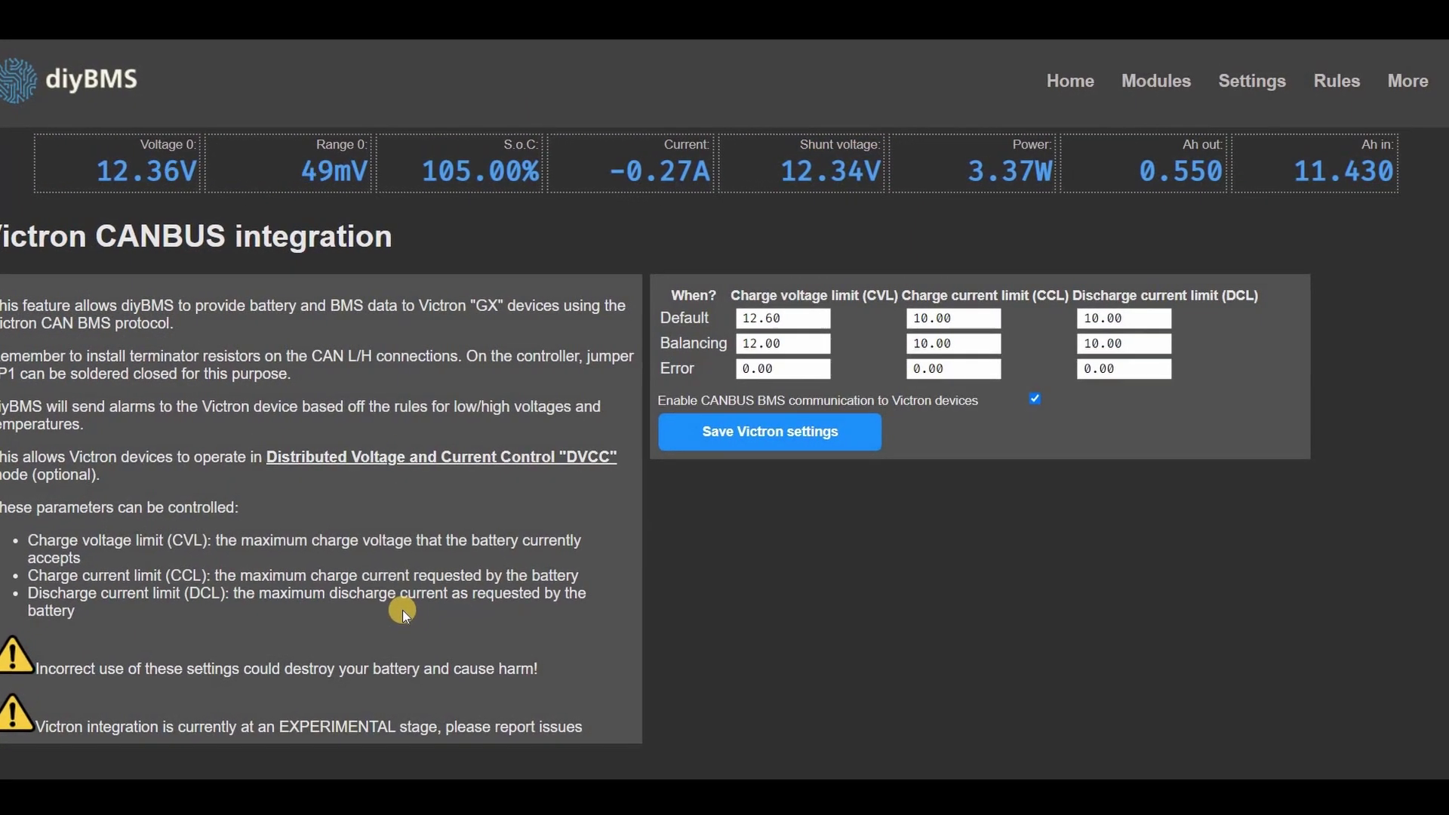
left_click_drag(323, 623, 121, 575)
left_click(119, 578)
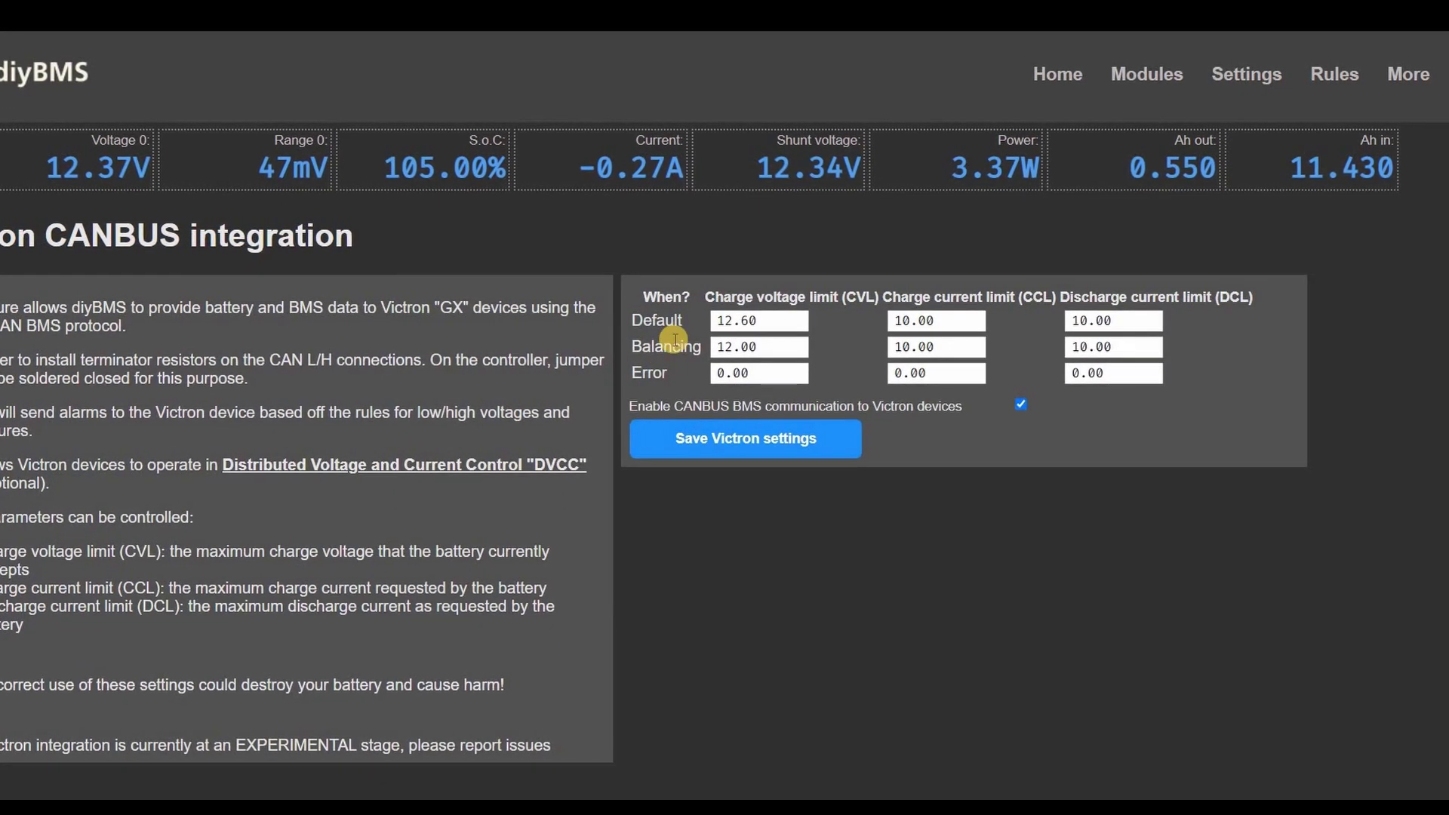
double_click(650, 321)
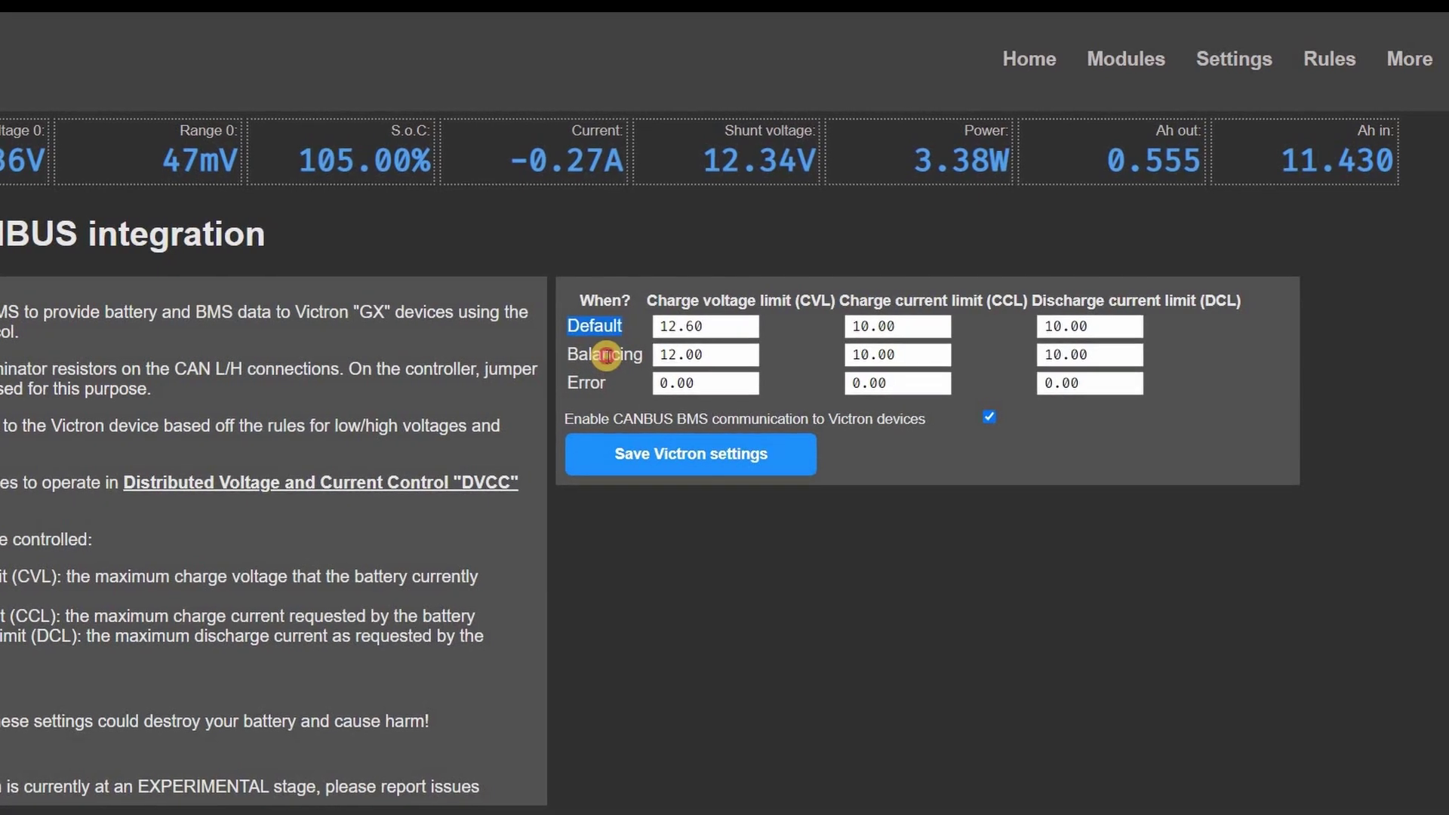
double_click(608, 355)
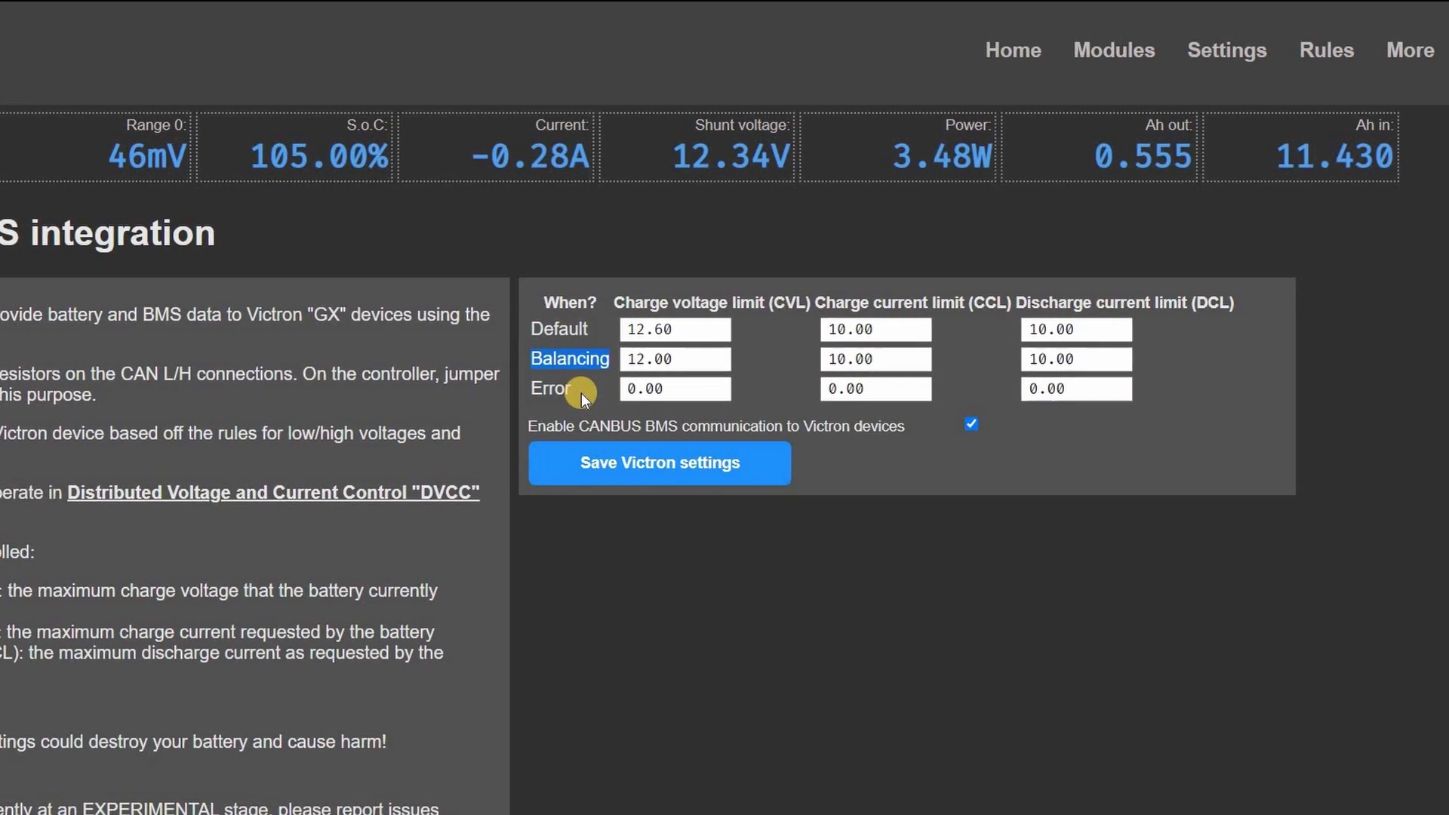
double_click(535, 406)
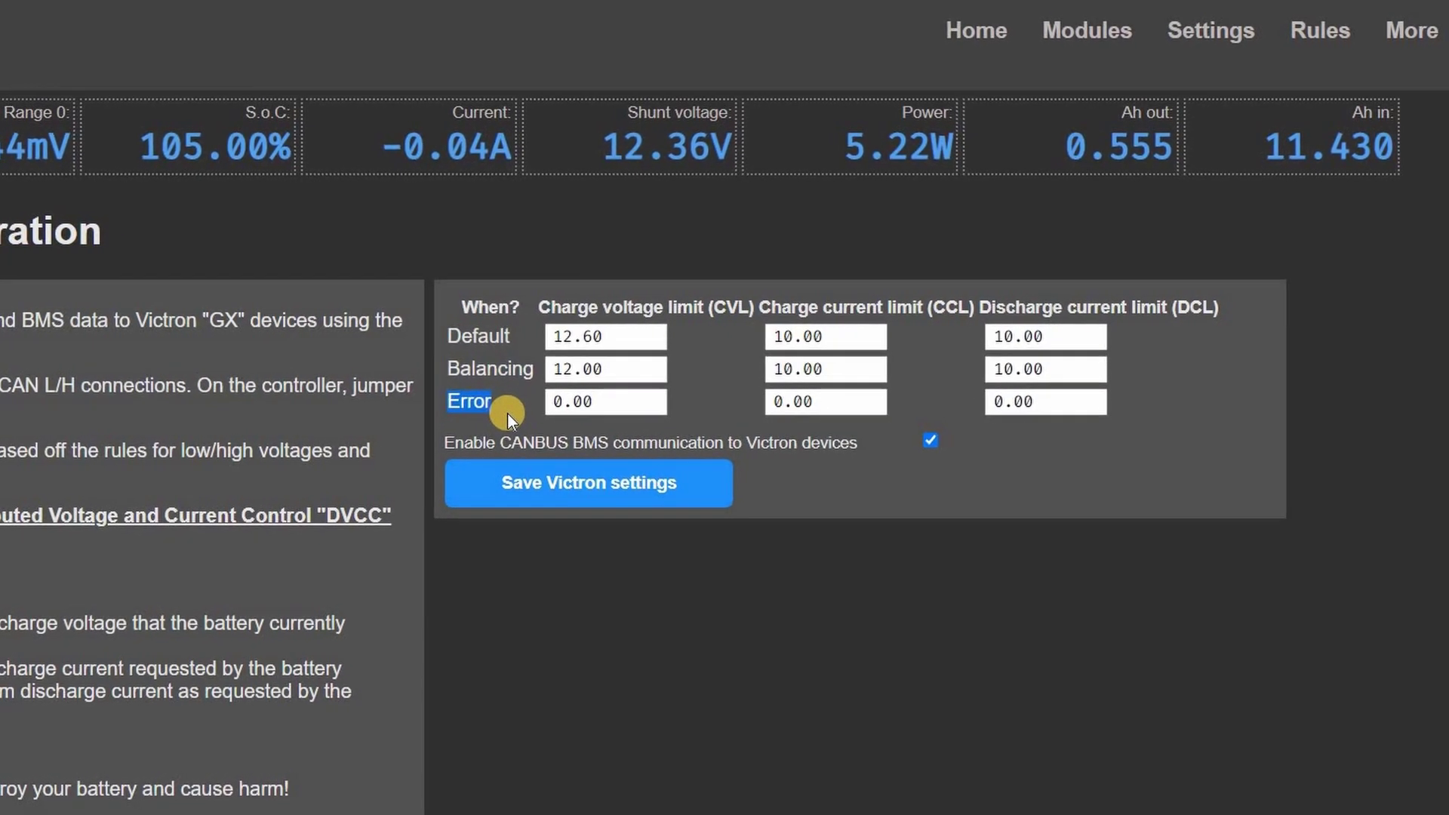
left_click(462, 418)
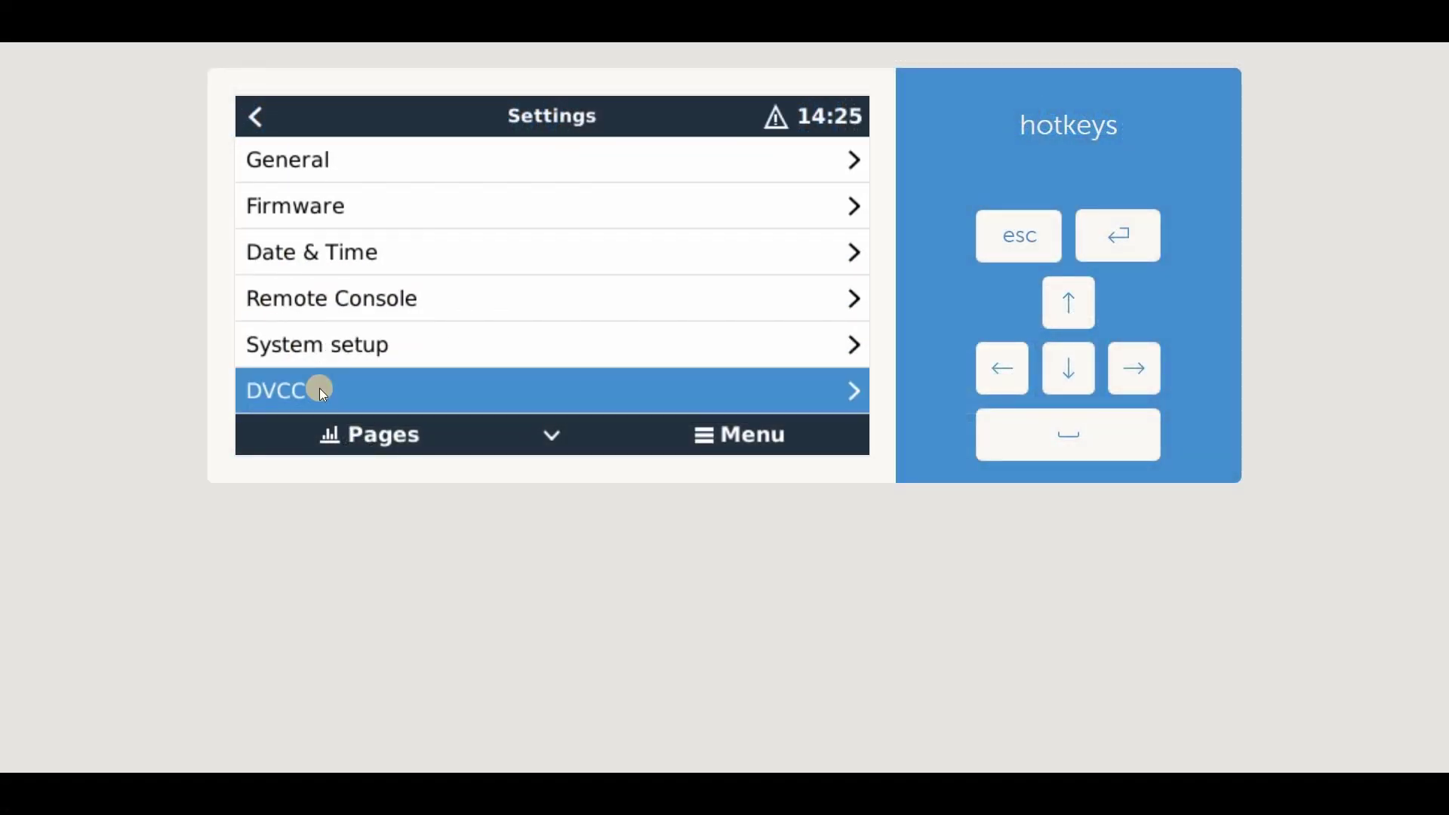
Check the DVCC page, confirming the diyBMS as the CAN-bus Used sensor and SCS active.
left_click(319, 390)
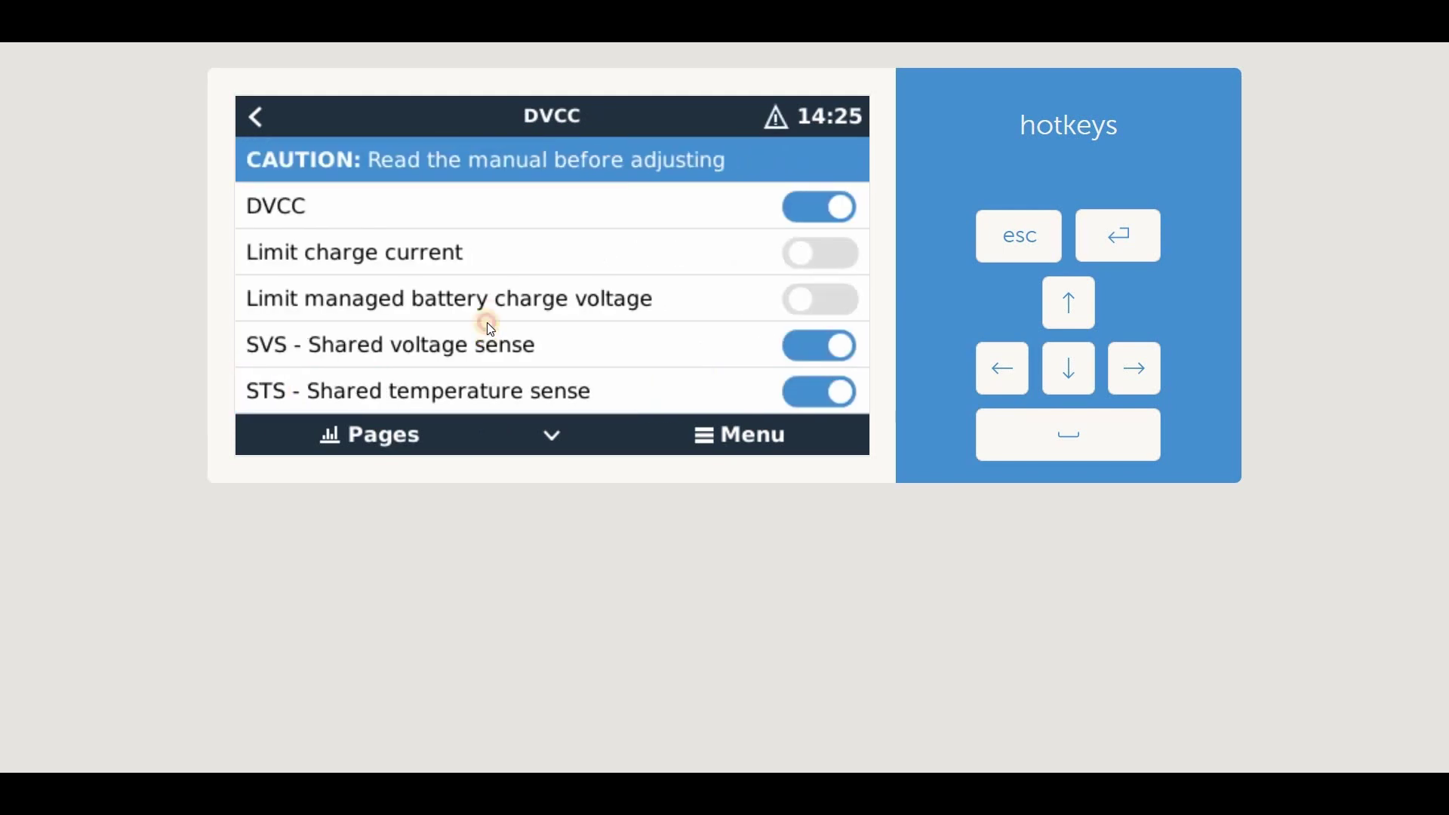
left_click_drag(492, 302, 501, 97)
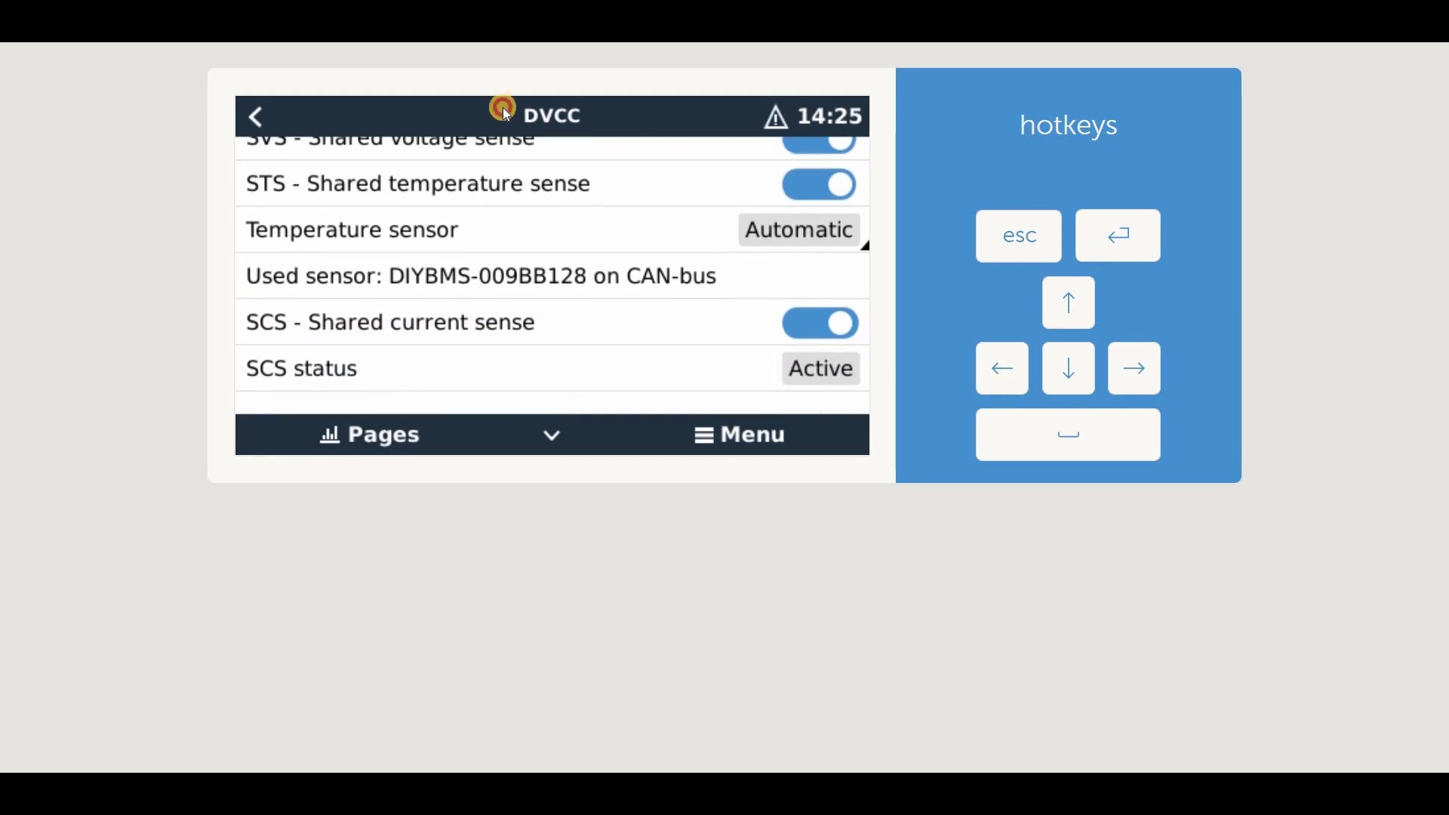
left_click_drag(512, 255, 505, 349)
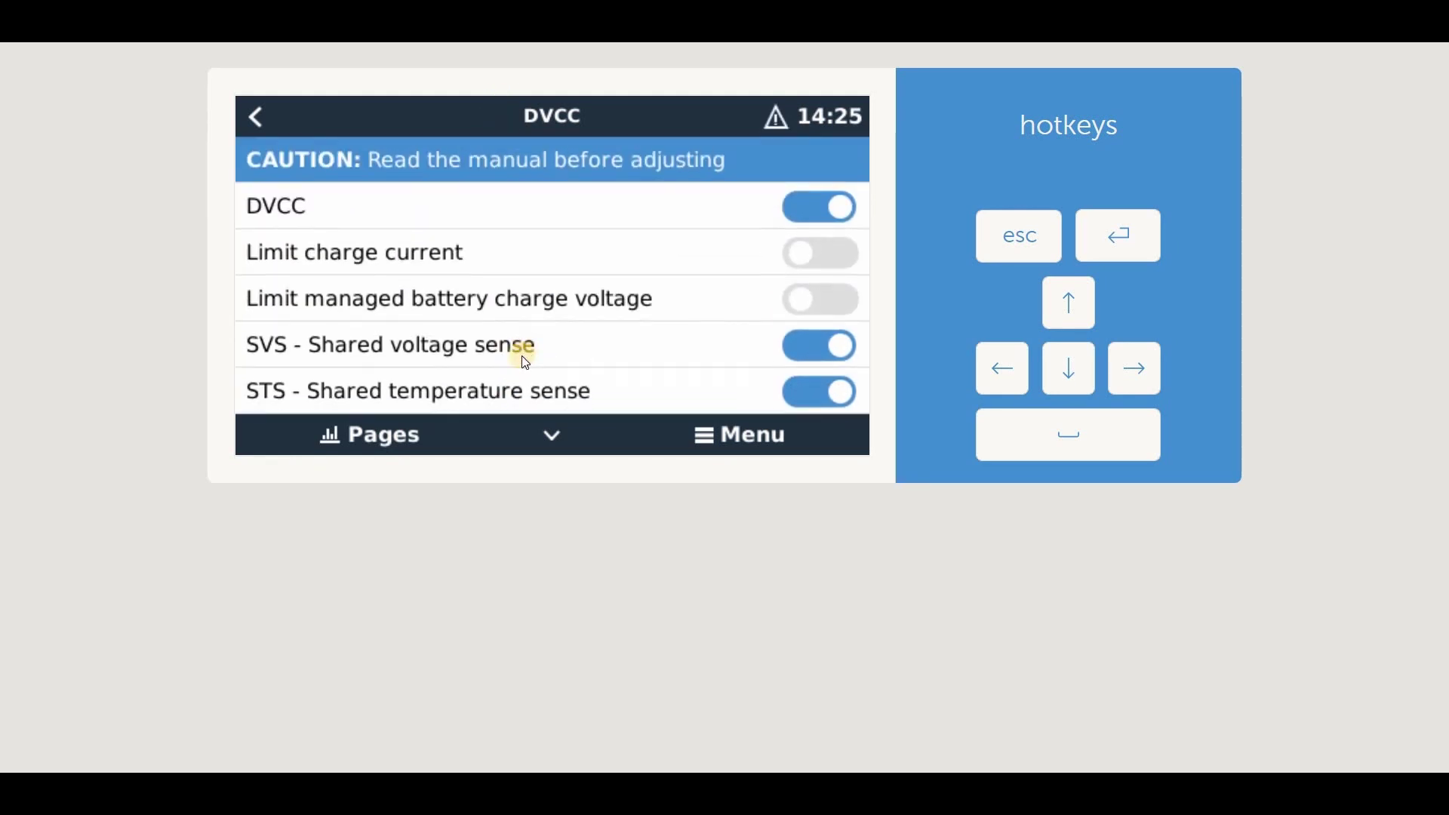